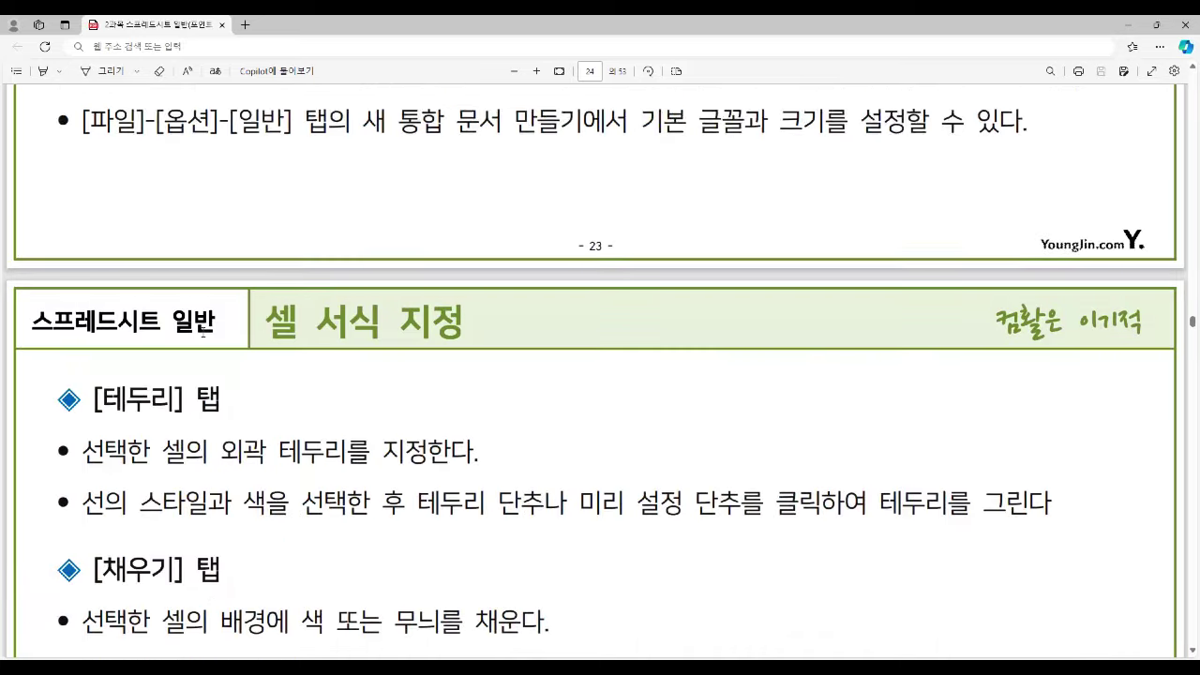
Review the lecture PDF's notes on the 테두리, 채우기 and 보호 cell formatting settings, highlighting each heading
{"action": "left_click_drag", "start_coordinate": [91, 212], "coordinate": [218, 229]}
{"action": "mouse_move", "coordinate": [96, 381]}
{"action": "left_mouse_down"}
{"action": "mouse_move", "coordinate": [113, 401]}
{"action": "mouse_move", "coordinate": [219, 404]}
{"action": "left_mouse_up"}
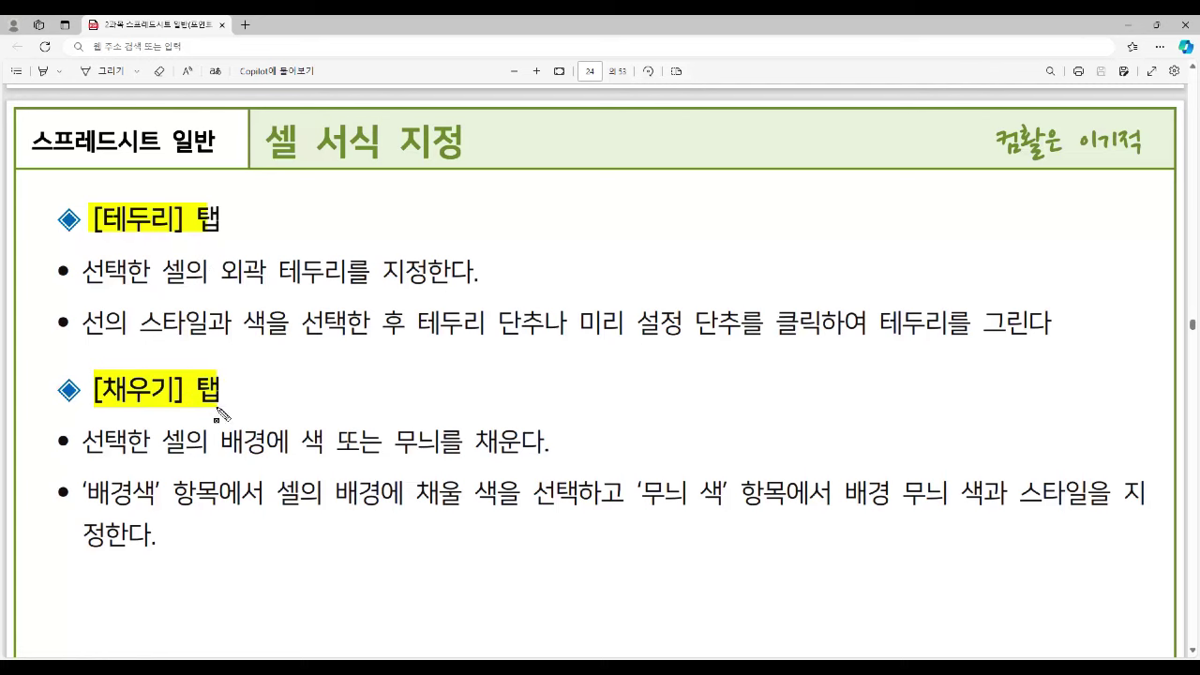
{"action": "key", "text": "Escape"}
{"action": "scroll", "coordinate": [220, 398], "scroll_direction": "down", "scroll_amount": 3}
{"action": "scroll", "coordinate": [216, 385], "scroll_direction": "down", "scroll_amount": 4}
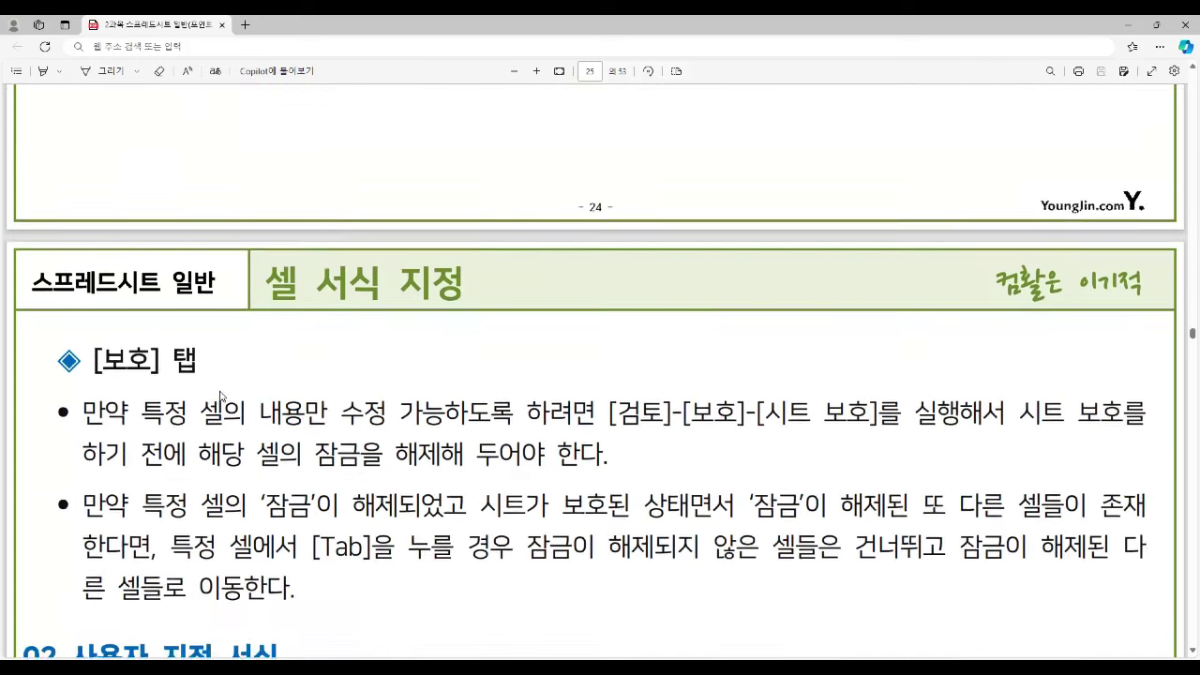
{"action": "left_click_drag", "start_coordinate": [88, 169], "coordinate": [160, 195]}
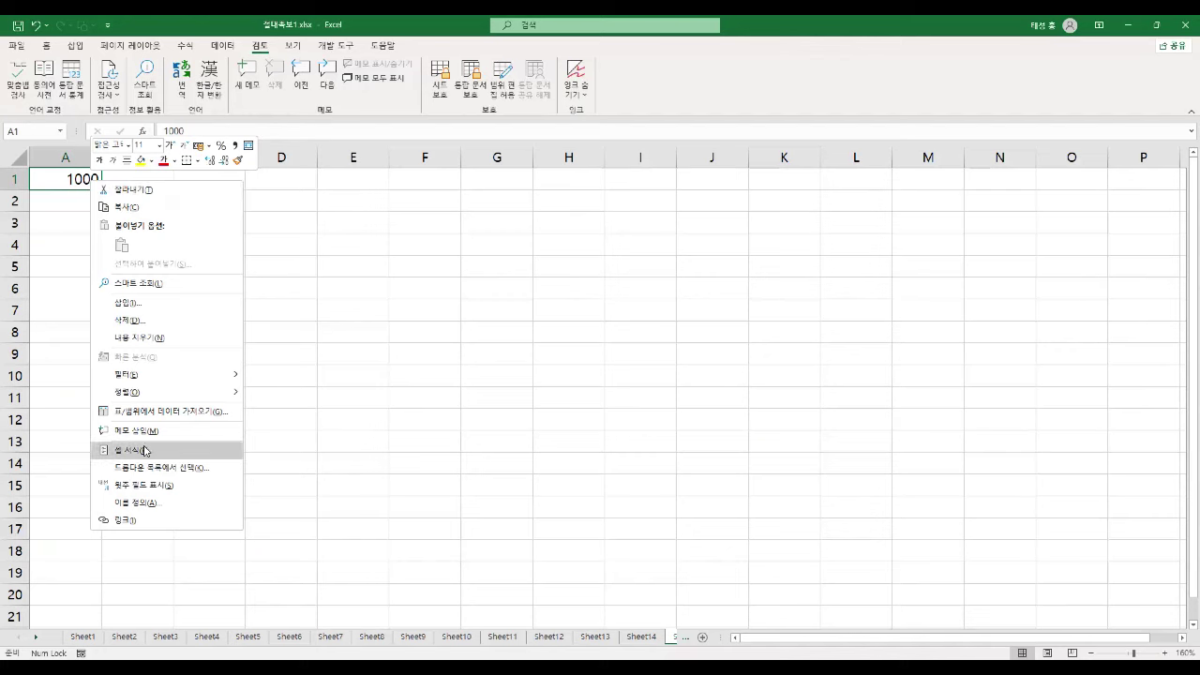
Open the cell formatting dialog for A1 and look through its alignment, font, border, fill, protection and number format pages
{"action": "left_click", "coordinate": [166, 450]}
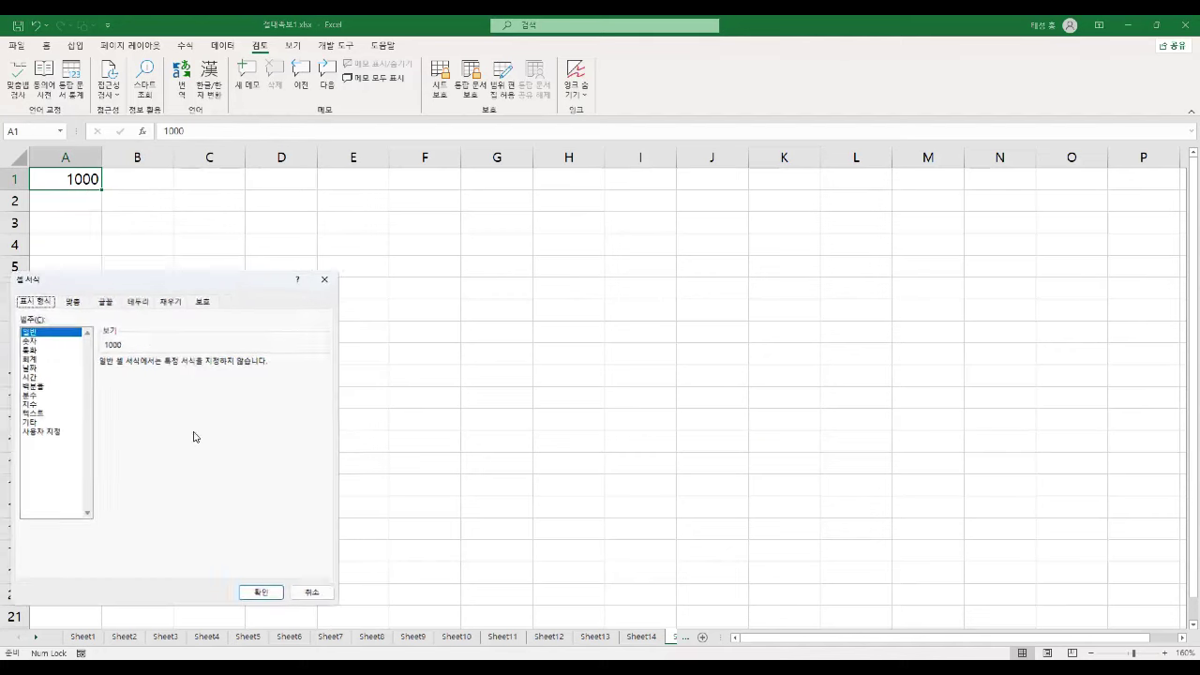
{"action": "left_click_drag", "start_coordinate": [237, 288], "coordinate": [616, 231]}
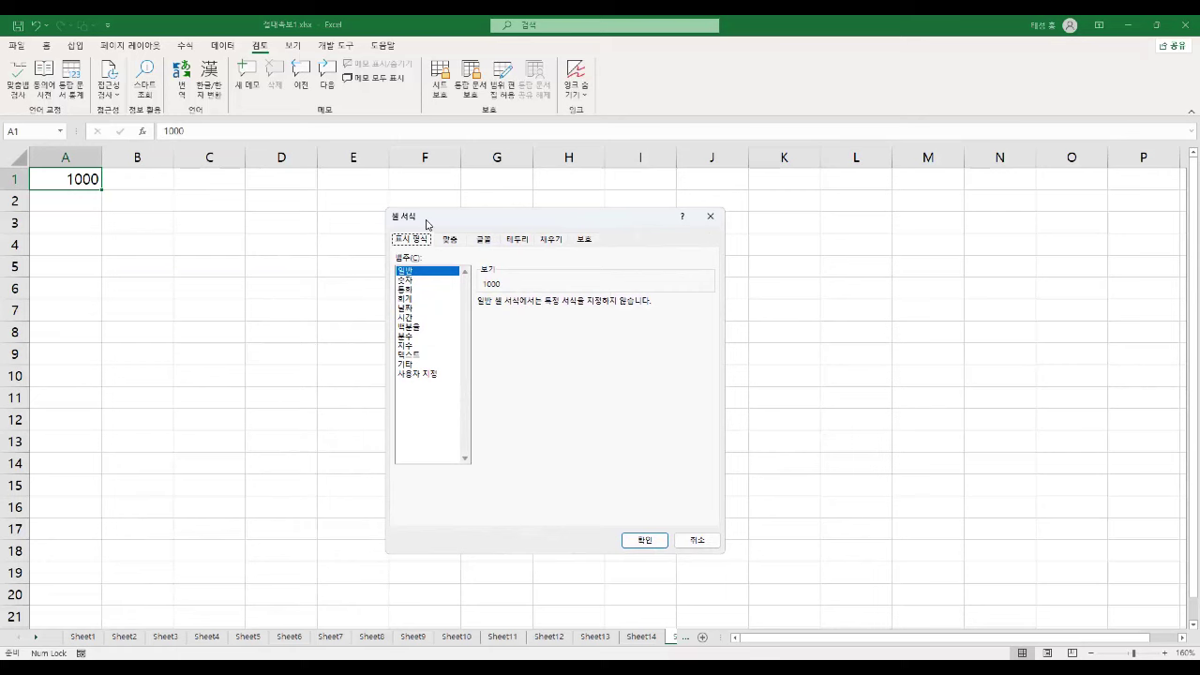
{"action": "left_click", "coordinate": [450, 240]}
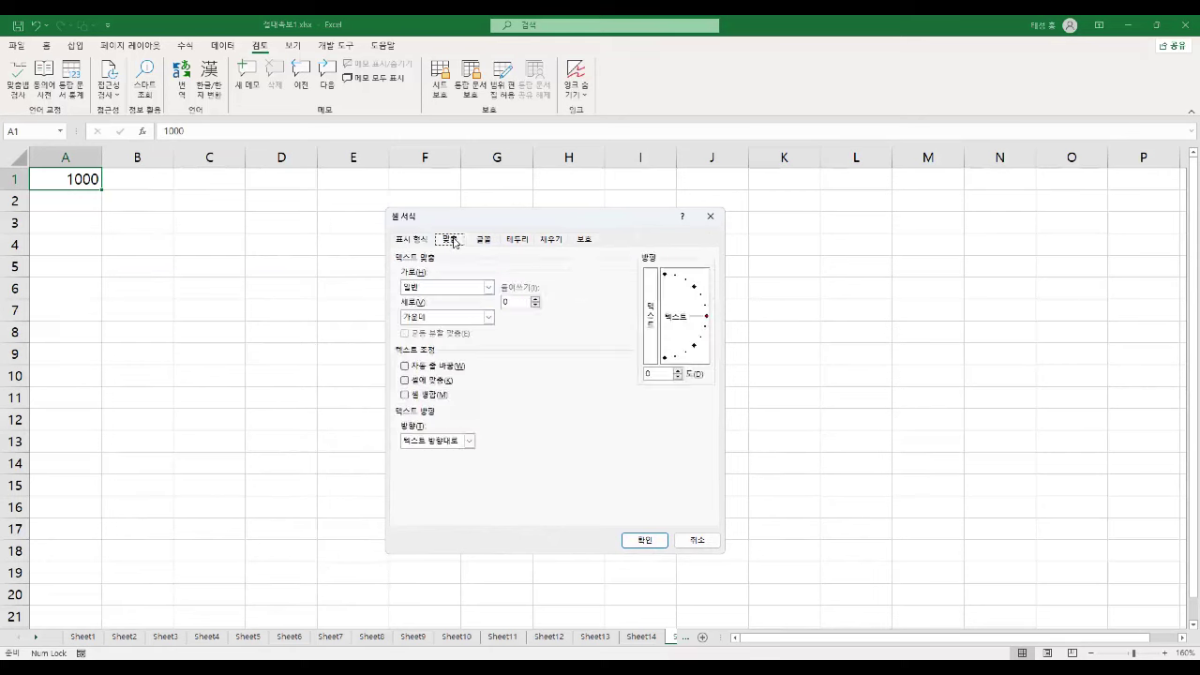
{"action": "left_click", "coordinate": [483, 240]}
{"action": "left_click", "coordinate": [518, 240]}
{"action": "left_click", "coordinate": [551, 241]}
{"action": "left_click", "coordinate": [585, 240]}
{"action": "left_click", "coordinate": [412, 240]}
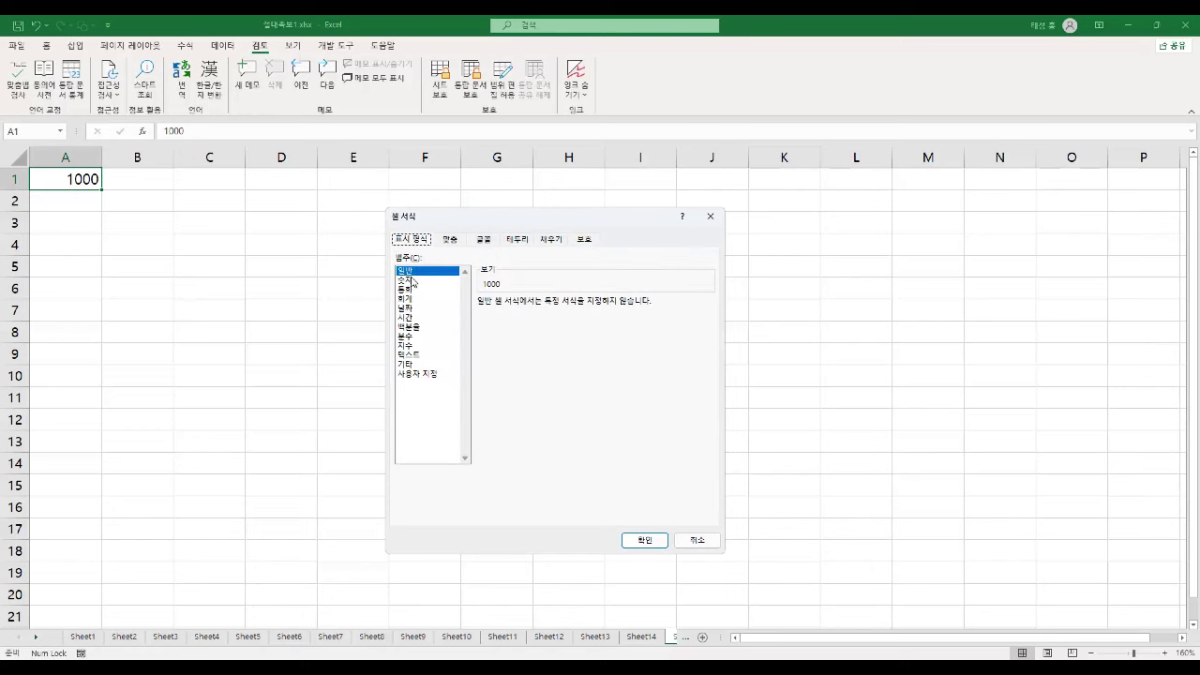
Examine the 숫자 (Number) and 통화 (Currency) options for A1, including decimal places, negative number styles and the currency symbol list
{"action": "left_click", "coordinate": [413, 281]}
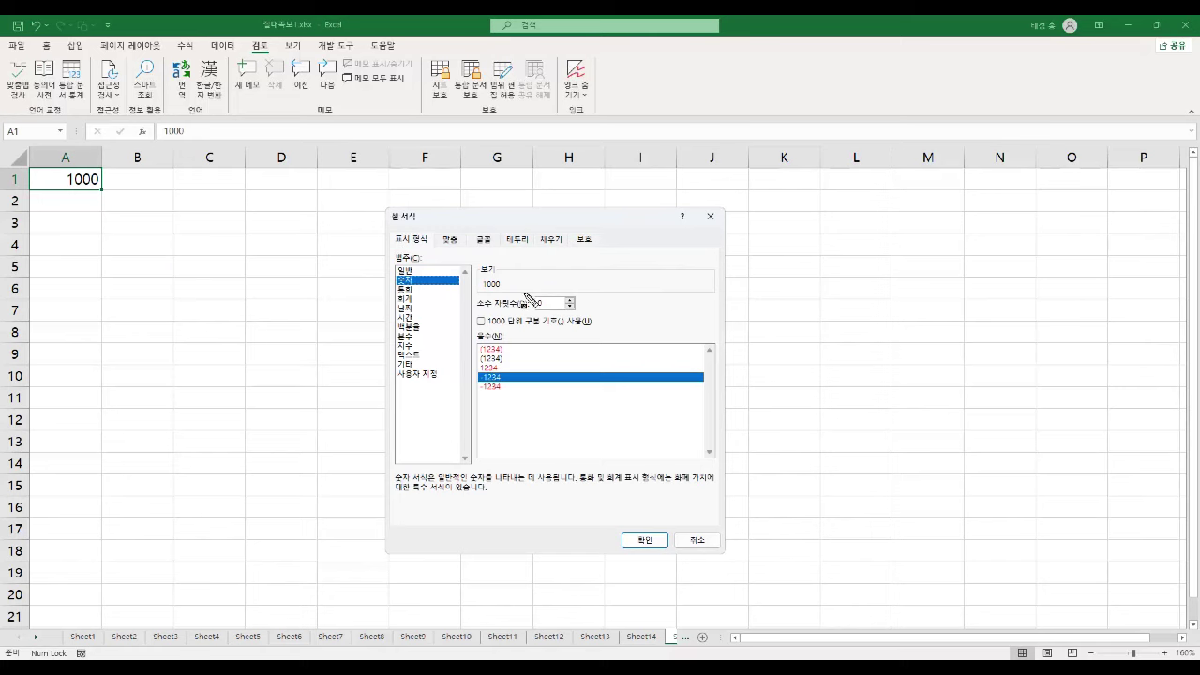
{"action": "mouse_move", "coordinate": [472, 263]}
{"action": "left_mouse_down"}
{"action": "mouse_move", "coordinate": [523, 291]}
{"action": "mouse_move", "coordinate": [506, 312]}
{"action": "mouse_move", "coordinate": [575, 312]}
{"action": "mouse_move", "coordinate": [602, 328]}
{"action": "left_mouse_up"}
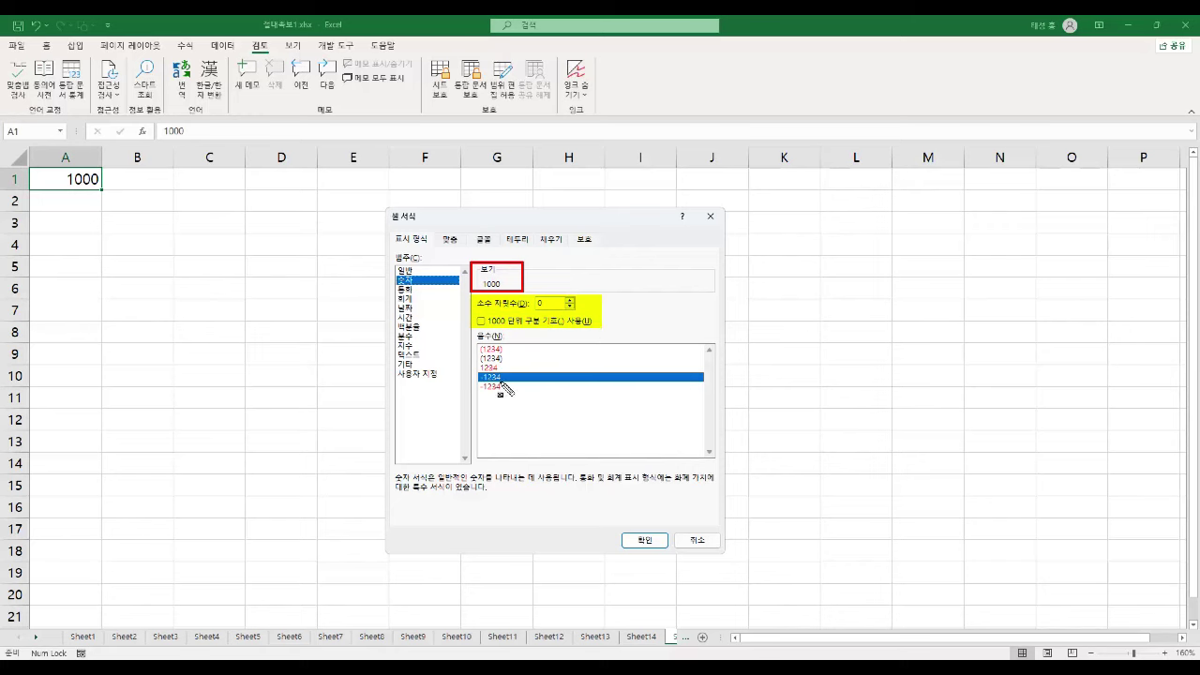
{"action": "left_click_drag", "start_coordinate": [462, 333], "coordinate": [520, 399]}
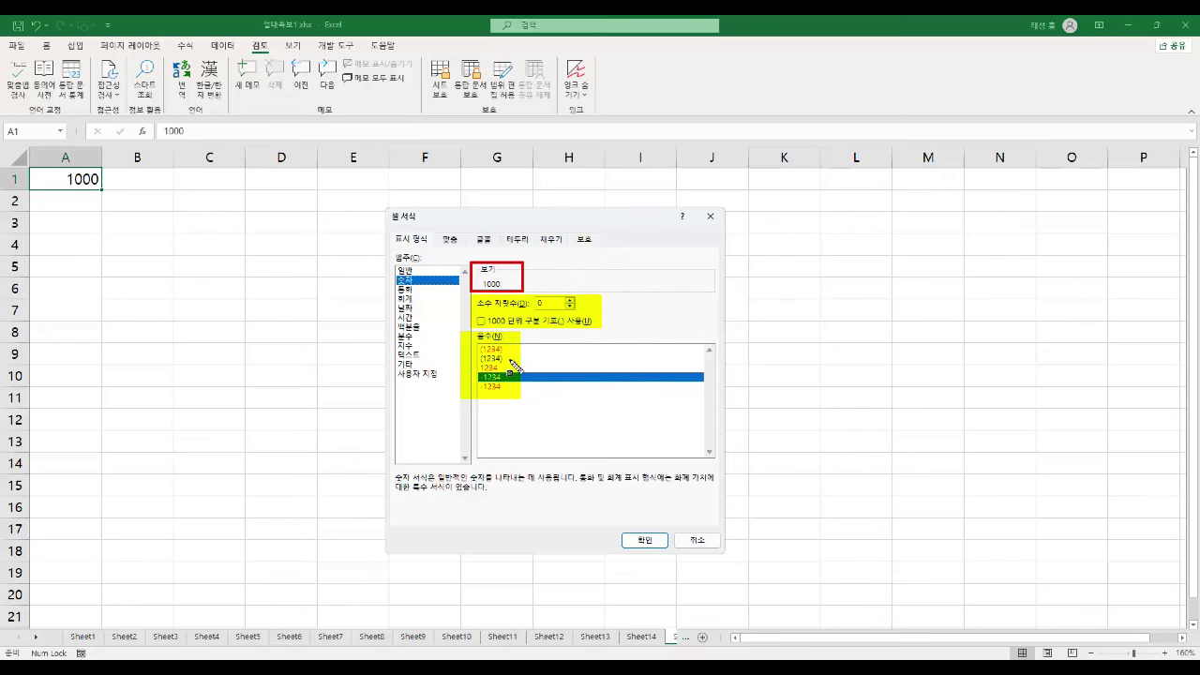
{"action": "key", "text": "Escape"}
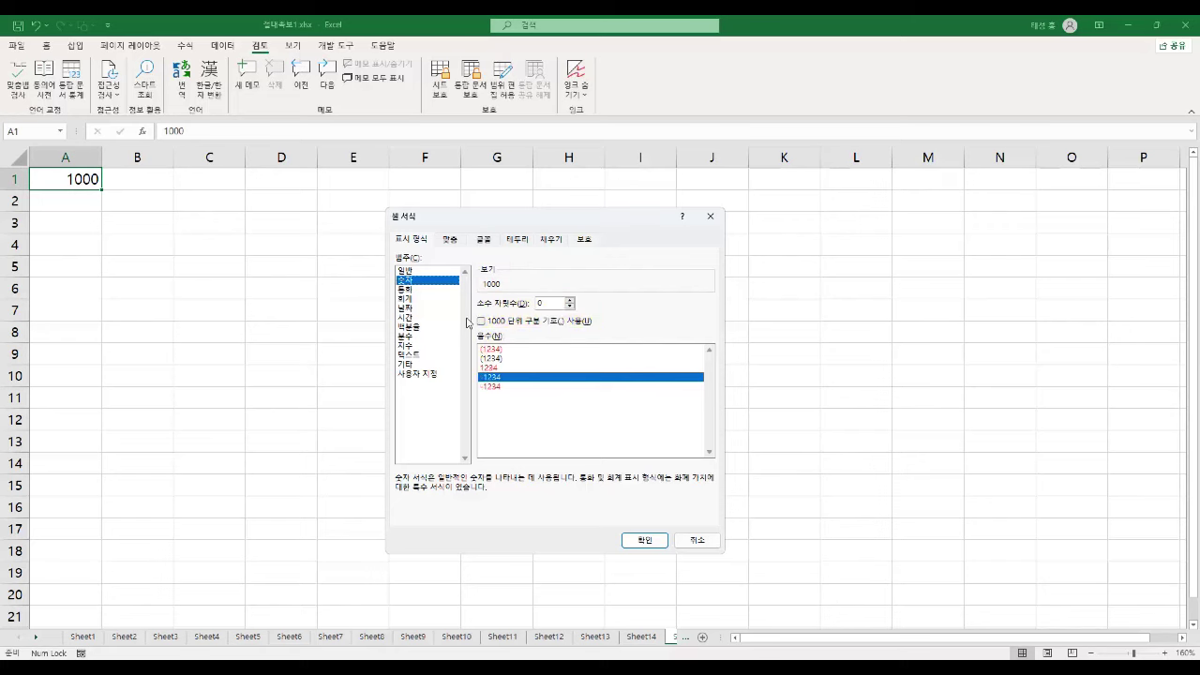
{"action": "left_click", "coordinate": [422, 291]}
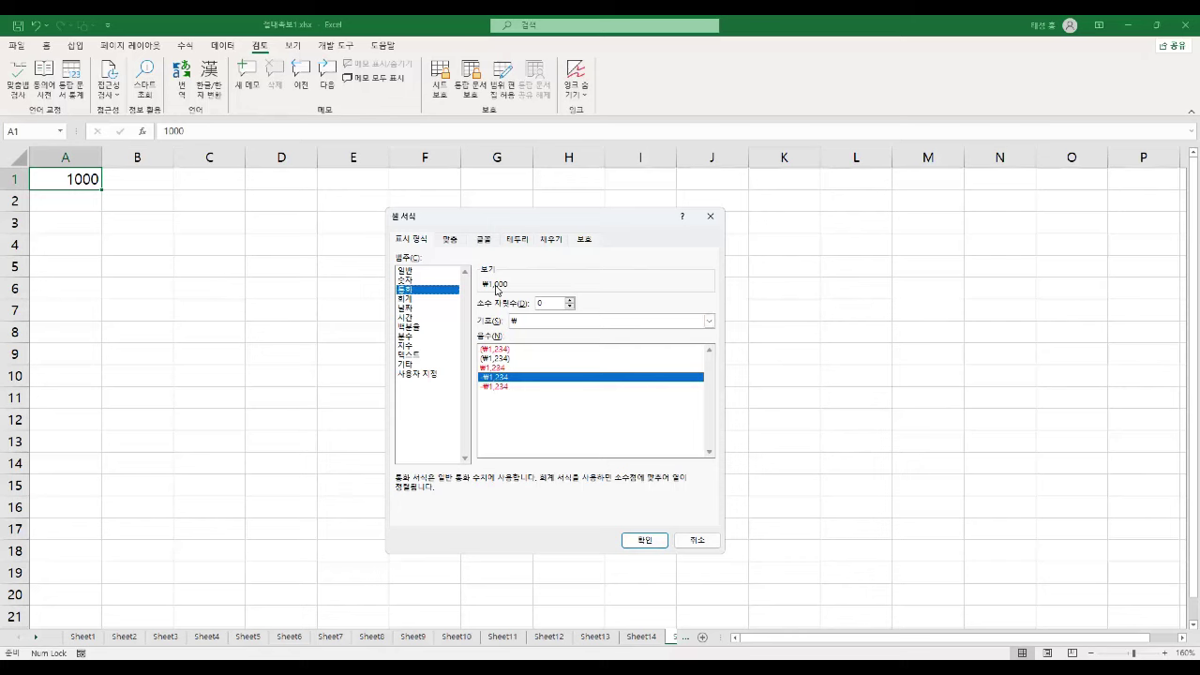
{"action": "left_click", "coordinate": [709, 320]}
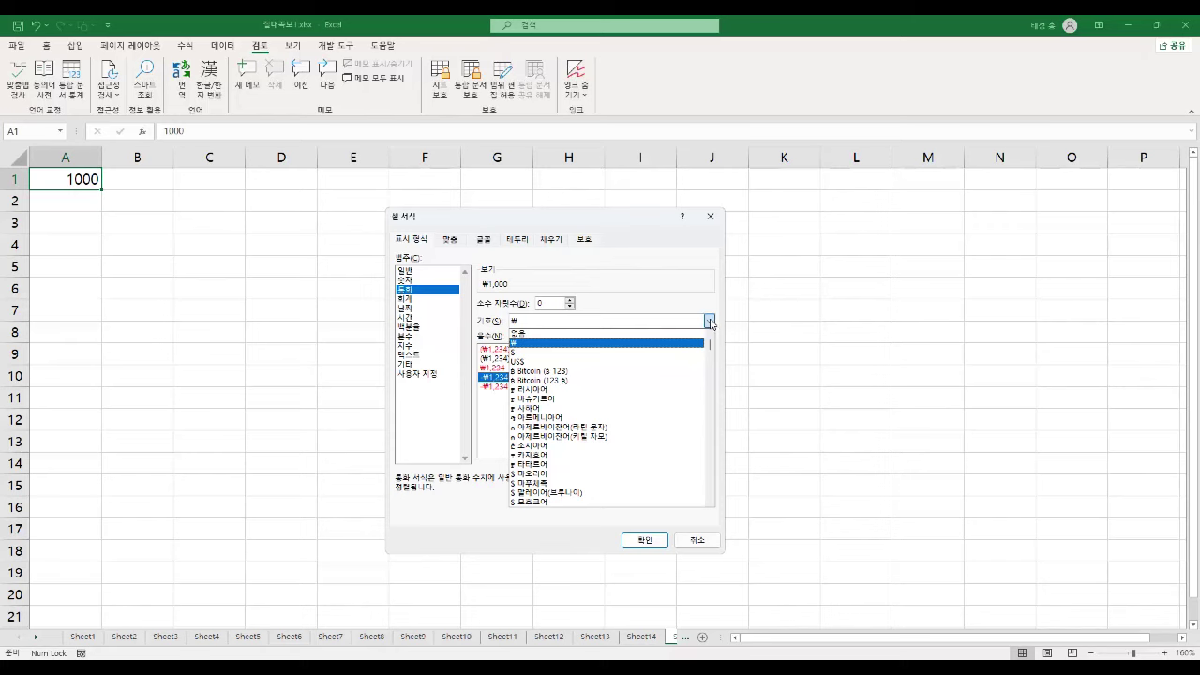
{"action": "left_click", "coordinate": [710, 323]}
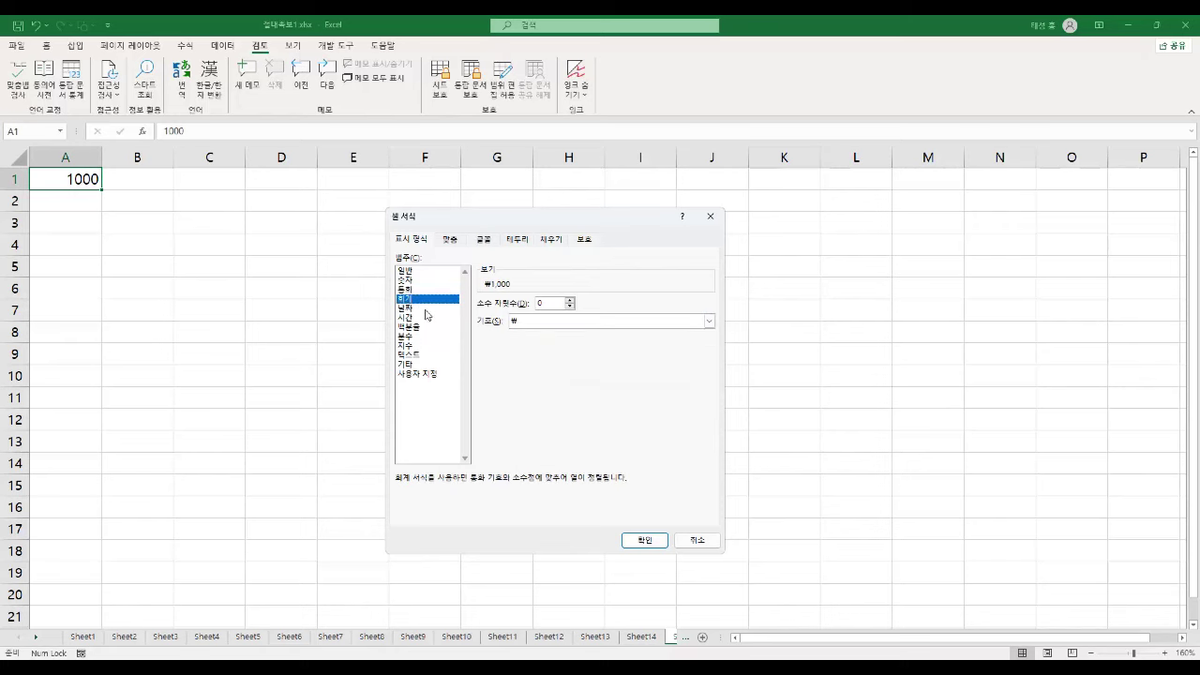
Preview the date, time, percentage, fraction, scientific and text formats, ending with the 우편 번호 format and its custom code 000-000 for A1
{"action": "left_click", "coordinate": [424, 309]}
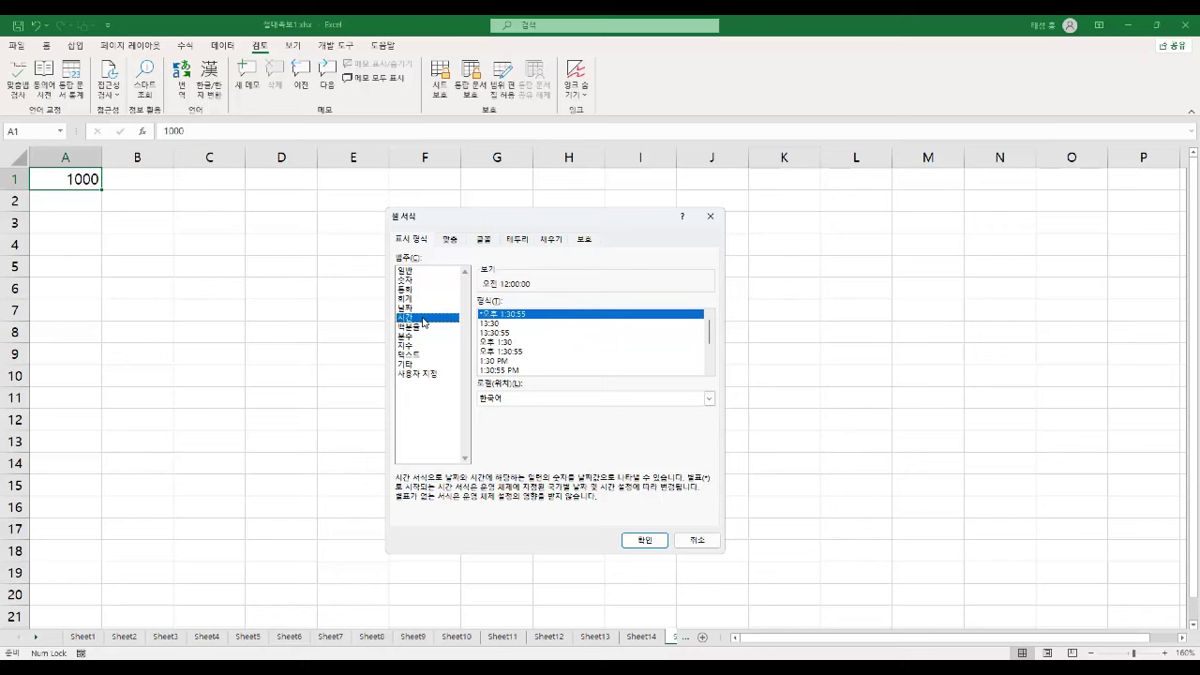
{"action": "left_click", "coordinate": [430, 330]}
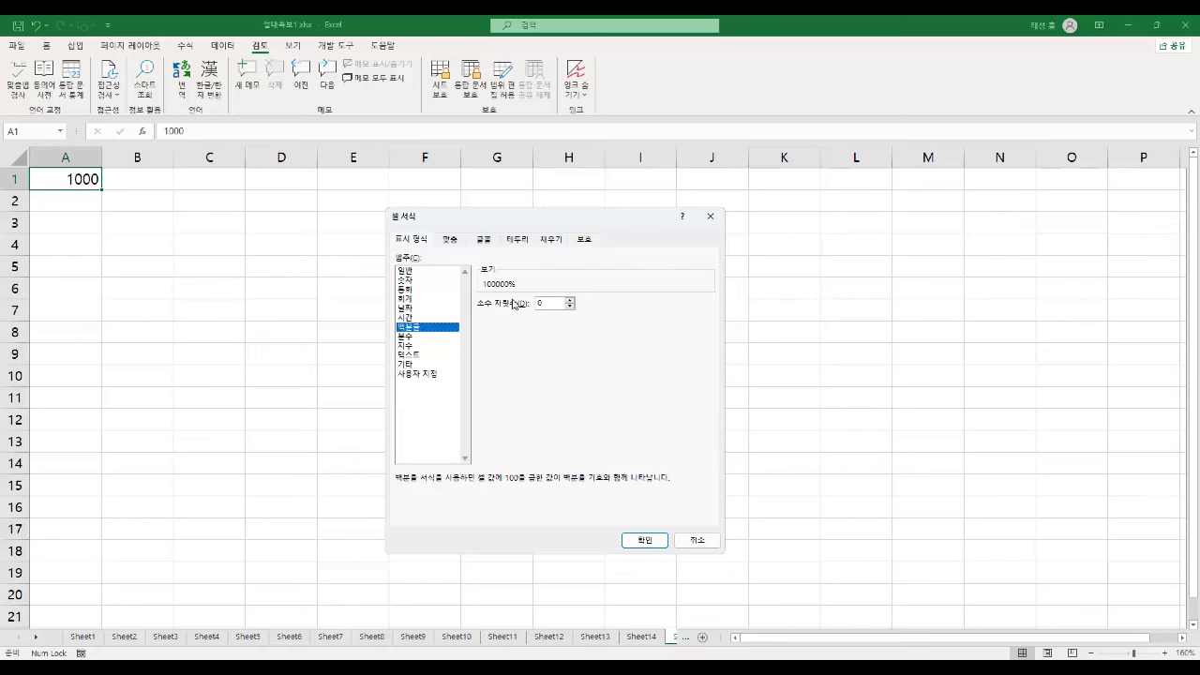
{"action": "left_click", "coordinate": [424, 337]}
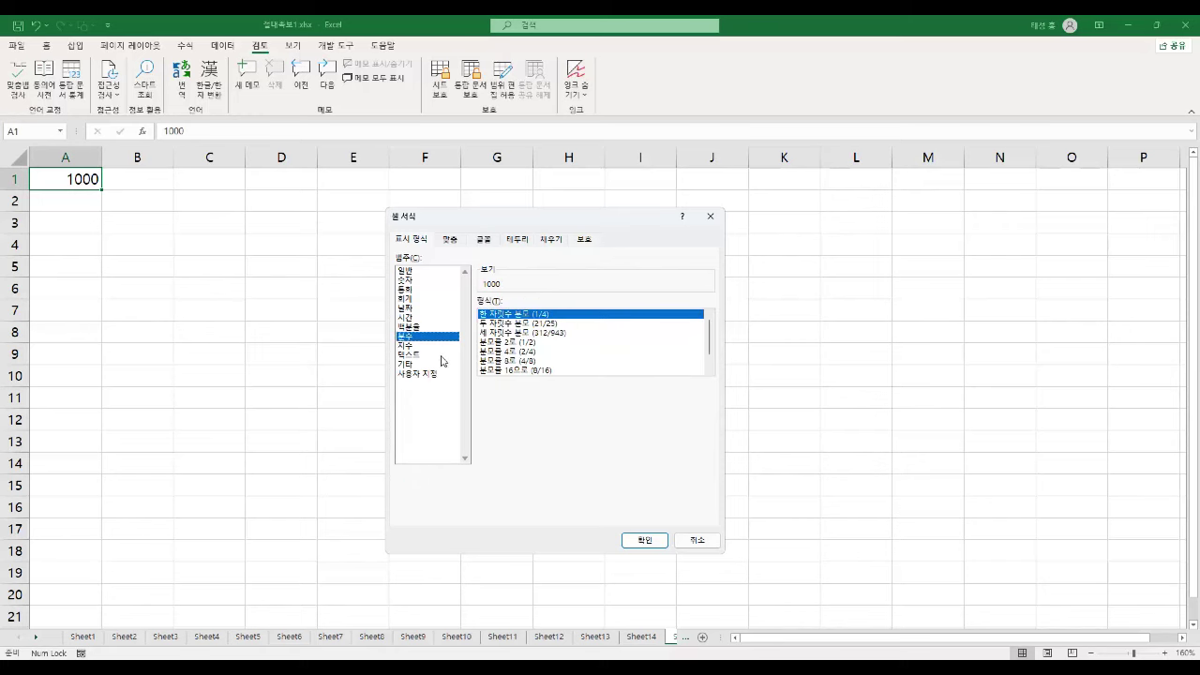
{"action": "left_click", "coordinate": [437, 347]}
{"action": "left_click", "coordinate": [429, 356]}
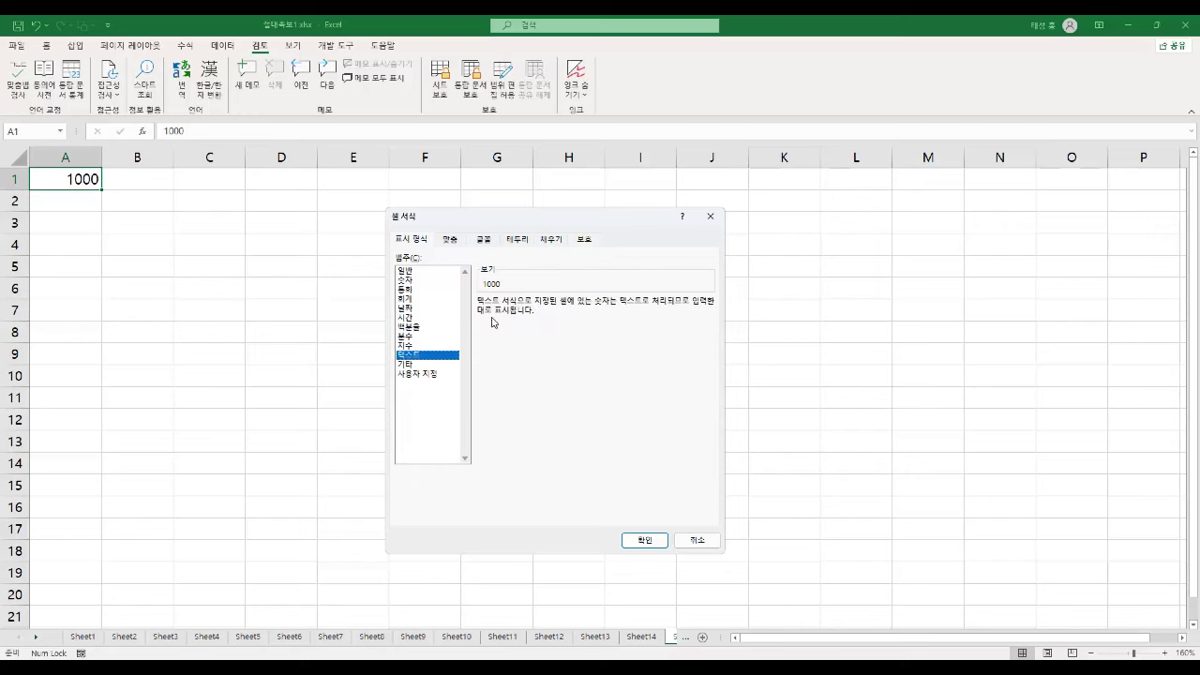
{"action": "left_click", "coordinate": [431, 364]}
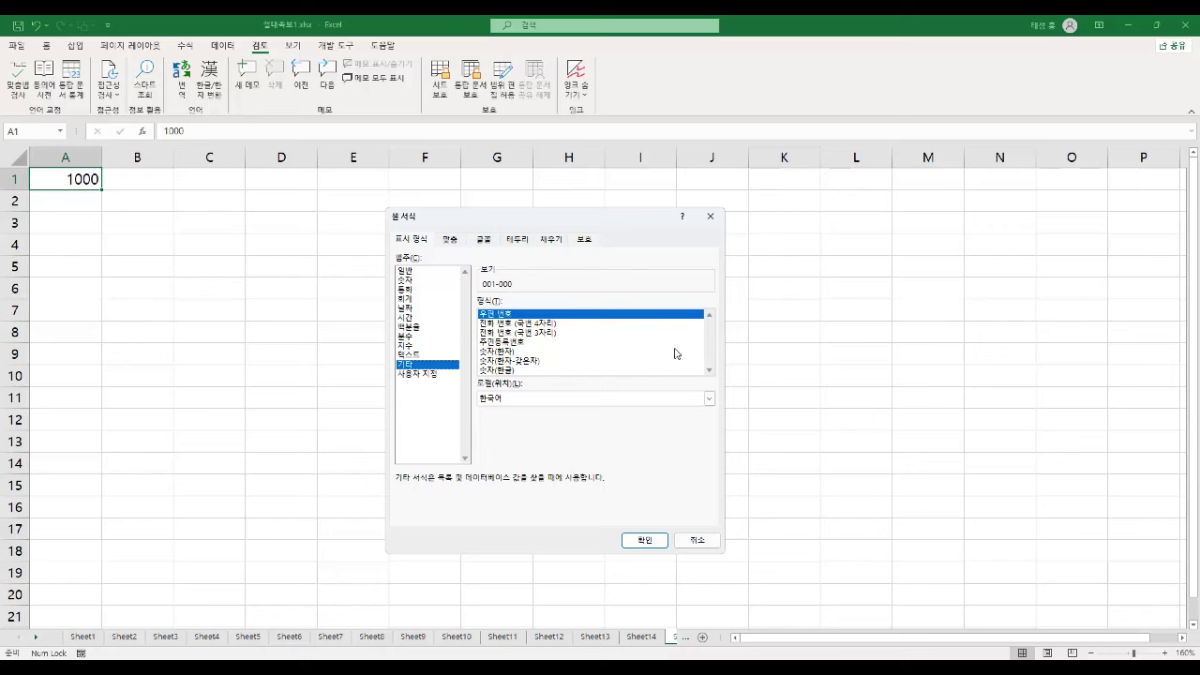
{"action": "left_click", "coordinate": [437, 374]}
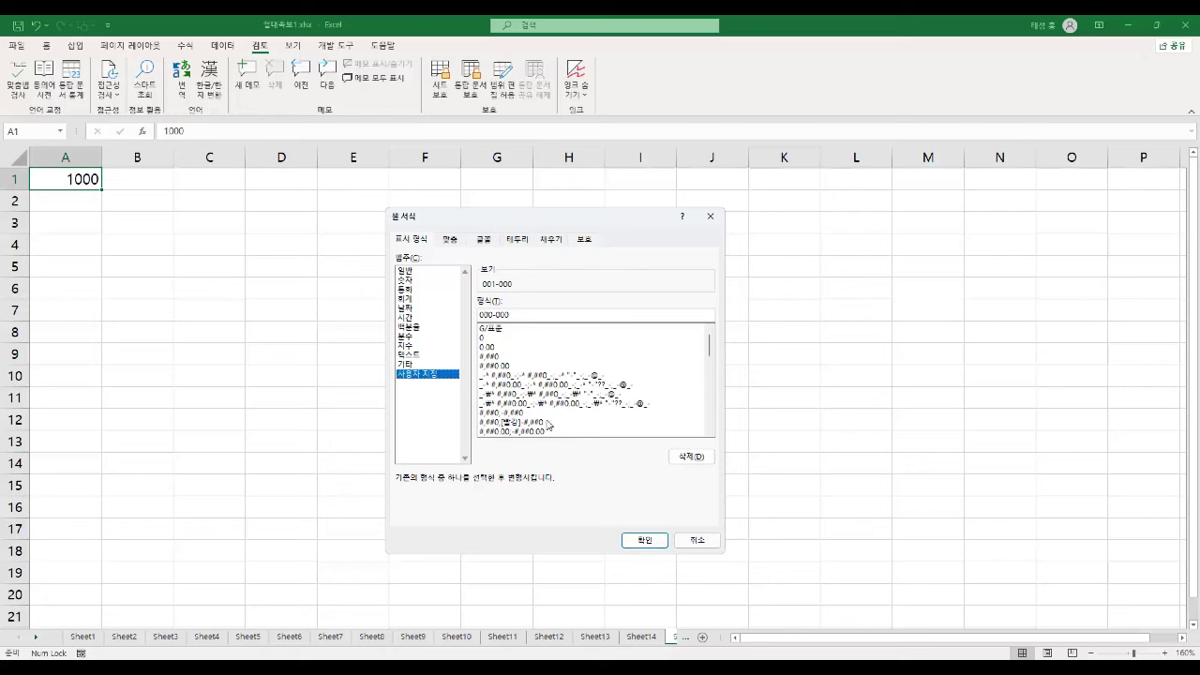
Examine A1's alignment settings: horizontal and vertical alignment choices and text orientation
{"action": "left_click", "coordinate": [452, 240]}
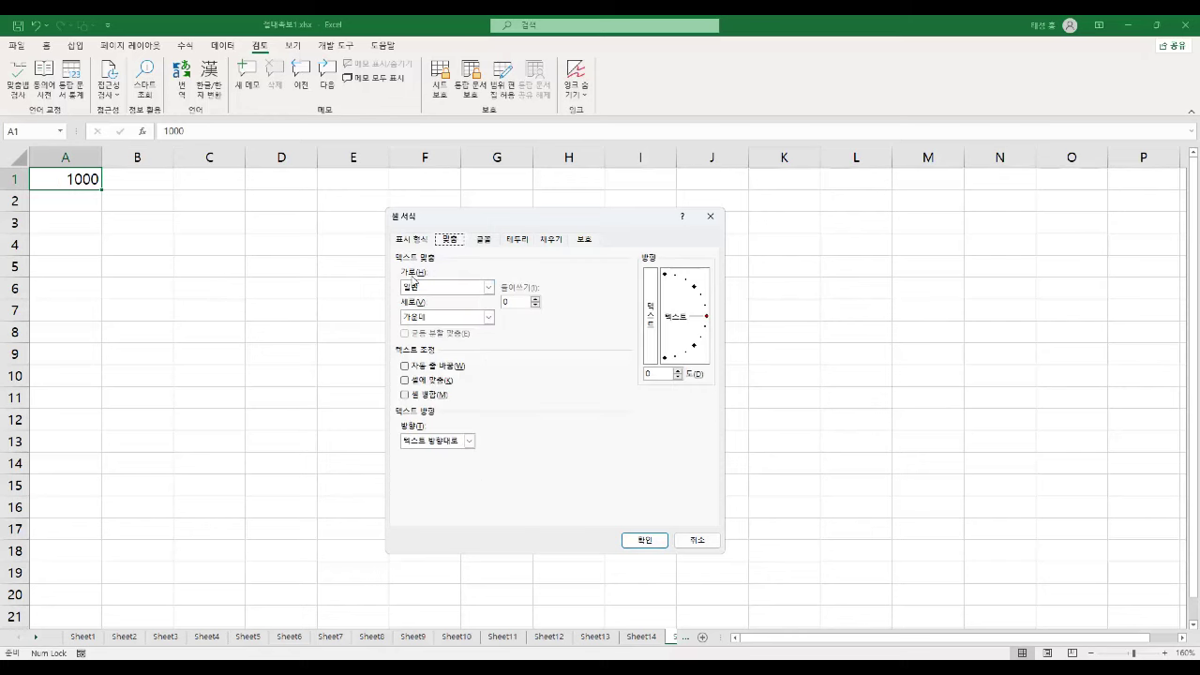
{"action": "left_click", "coordinate": [489, 287]}
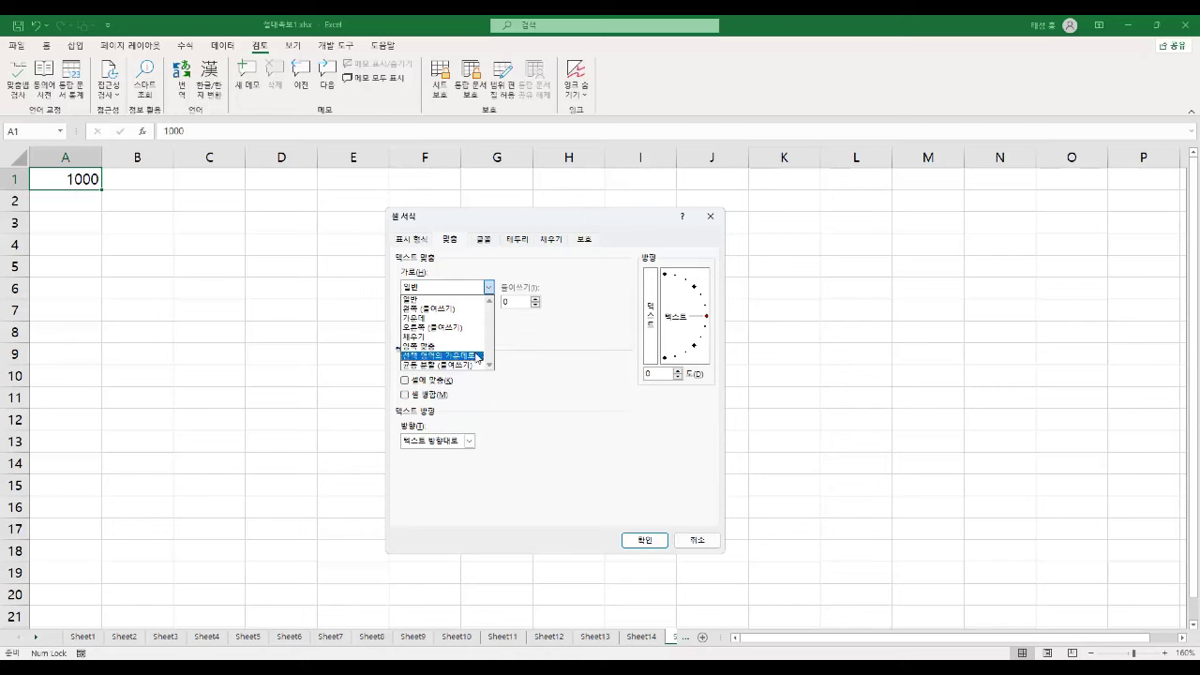
{"action": "left_click", "coordinate": [511, 345]}
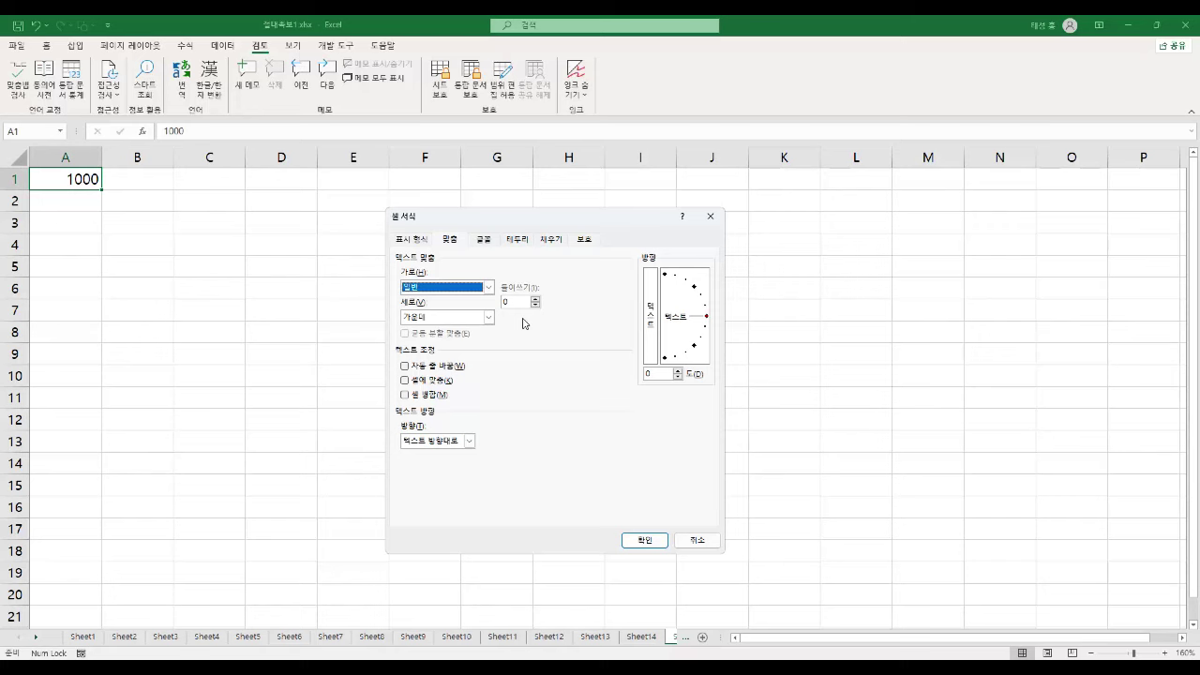
{"action": "left_click", "coordinate": [489, 317]}
{"action": "left_click", "coordinate": [489, 319]}
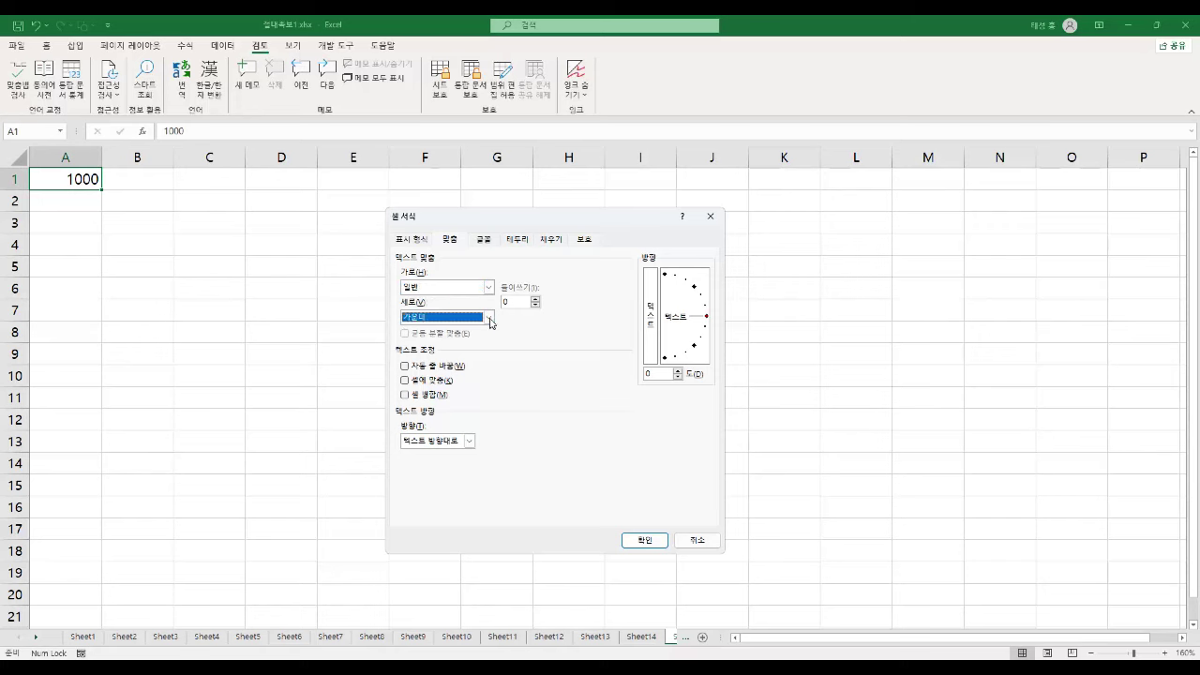
{"action": "mouse_move", "coordinate": [698, 319]}
{"action": "left_mouse_down"}
{"action": "mouse_move", "coordinate": [657, 371]}
{"action": "mouse_move", "coordinate": [689, 286]}
{"action": "mouse_move", "coordinate": [635, 249]}
{"action": "mouse_move", "coordinate": [730, 297]}
{"action": "mouse_move", "coordinate": [617, 394]}
{"action": "mouse_move", "coordinate": [719, 320]}
{"action": "left_mouse_up"}
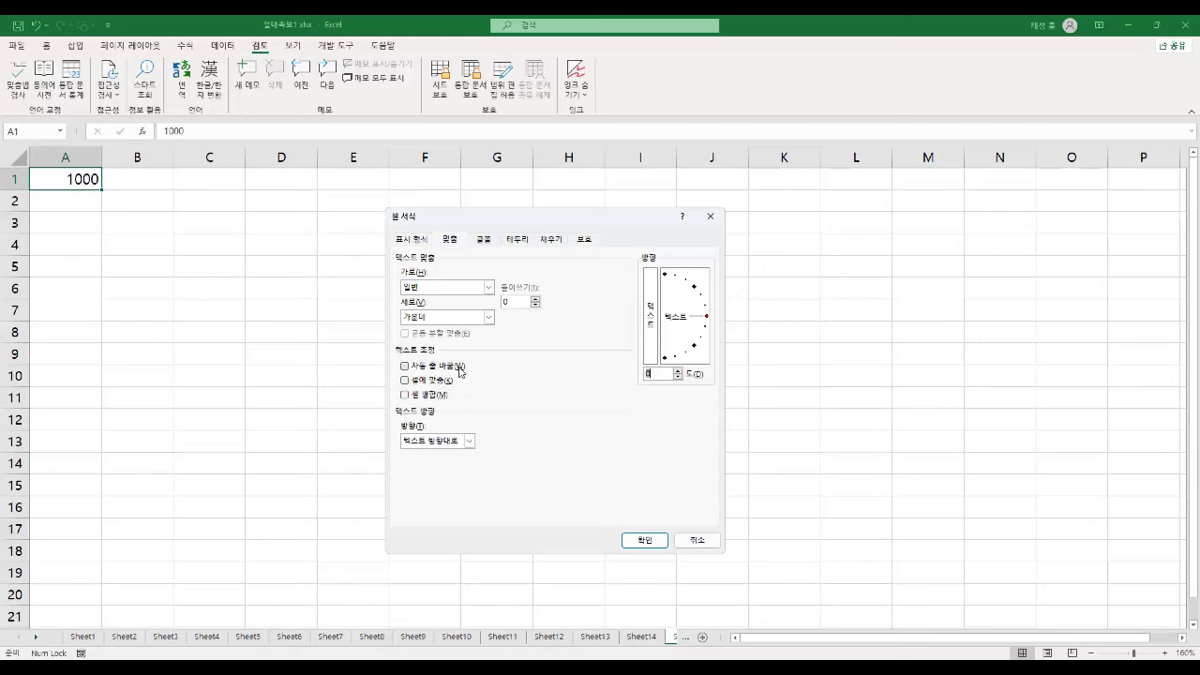
Apply 셀에 맞춤 (shrink to fit) to A1 along with the 000-000 format, and narrow column A
{"action": "left_click", "coordinate": [427, 380]}
{"action": "left_click", "coordinate": [652, 541]}
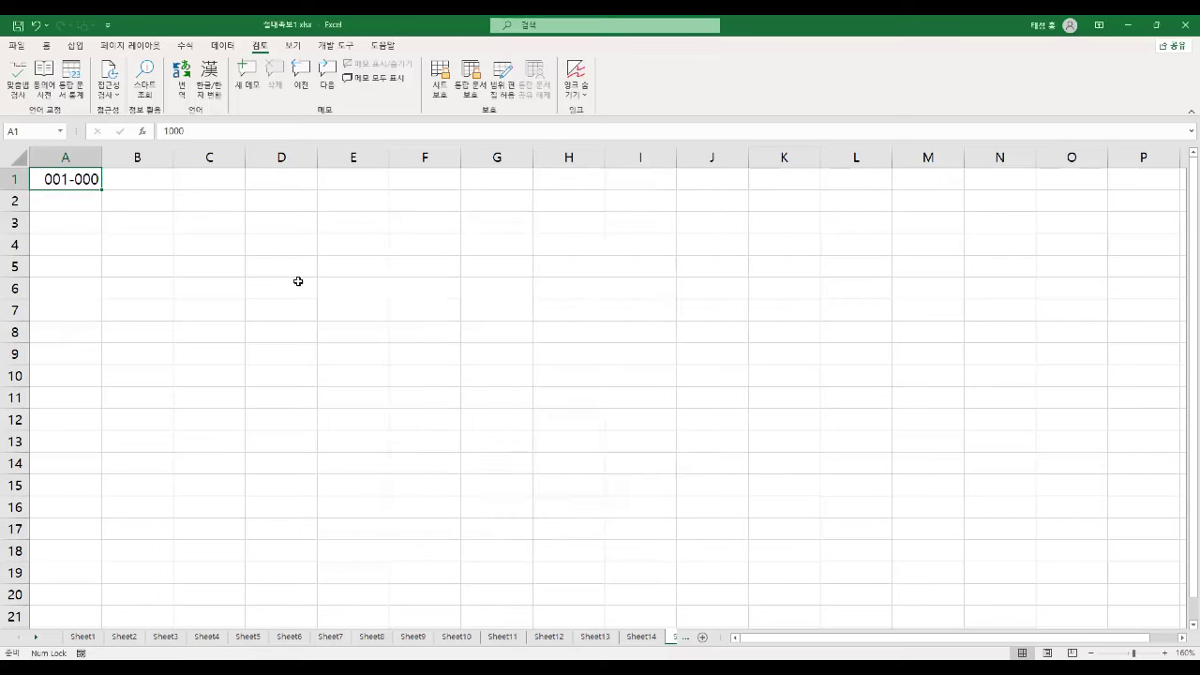
{"action": "left_click_drag", "start_coordinate": [100, 158], "coordinate": [62, 159]}
Reopen A1's cell formatting to examine the font and border settings, and close it without applying changes
{"action": "key", "text": "ctrl+1"}
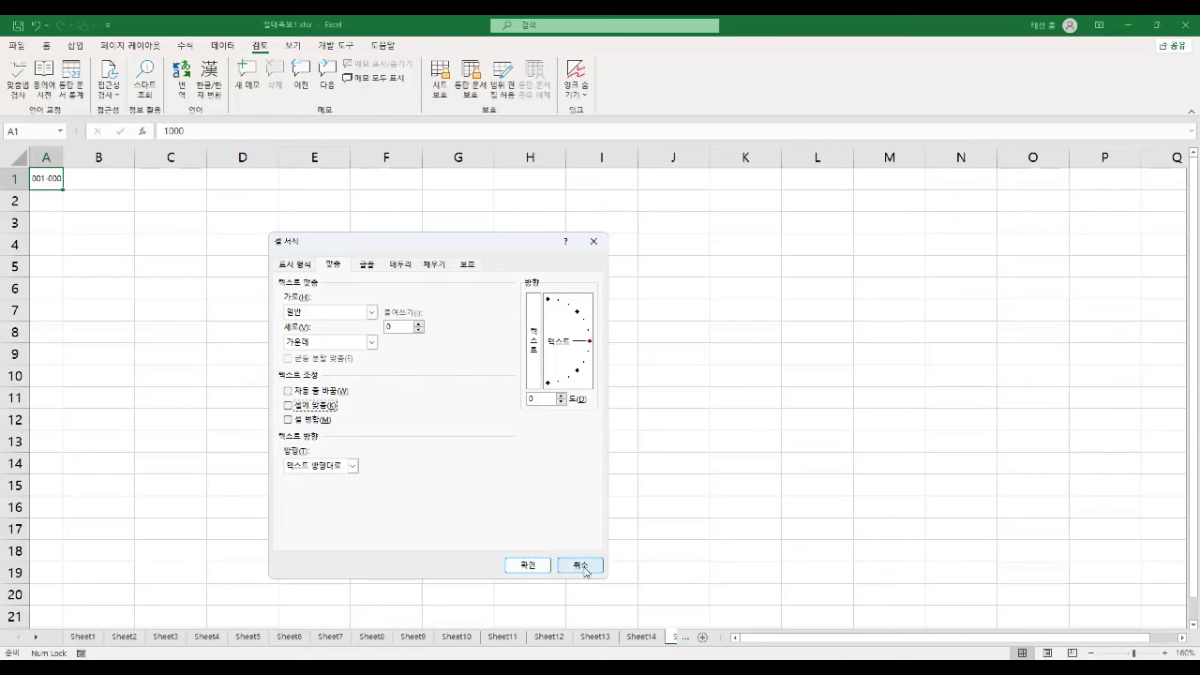
{"action": "left_click", "coordinate": [371, 265]}
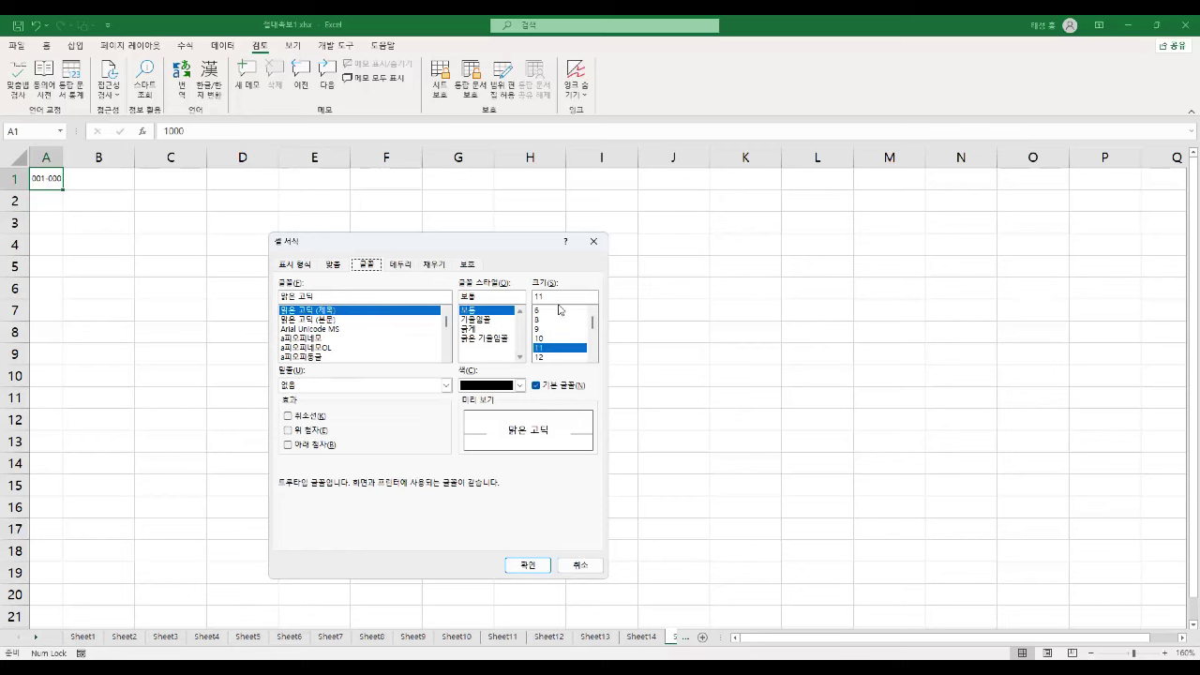
{"action": "left_click", "coordinate": [409, 269]}
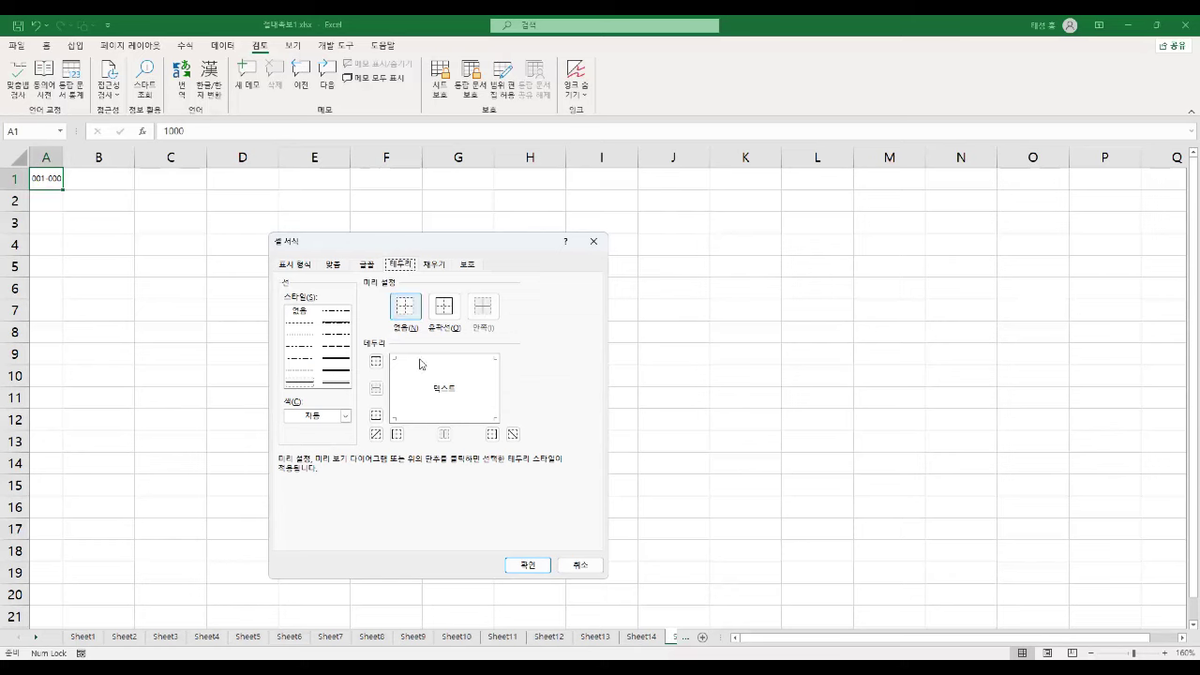
{"action": "left_click", "coordinate": [582, 568]}
Apply a double-line outline border around the range B1:E6
{"action": "left_click", "coordinate": [192, 312]}
{"action": "left_click_drag", "start_coordinate": [71, 172], "coordinate": [316, 284]}
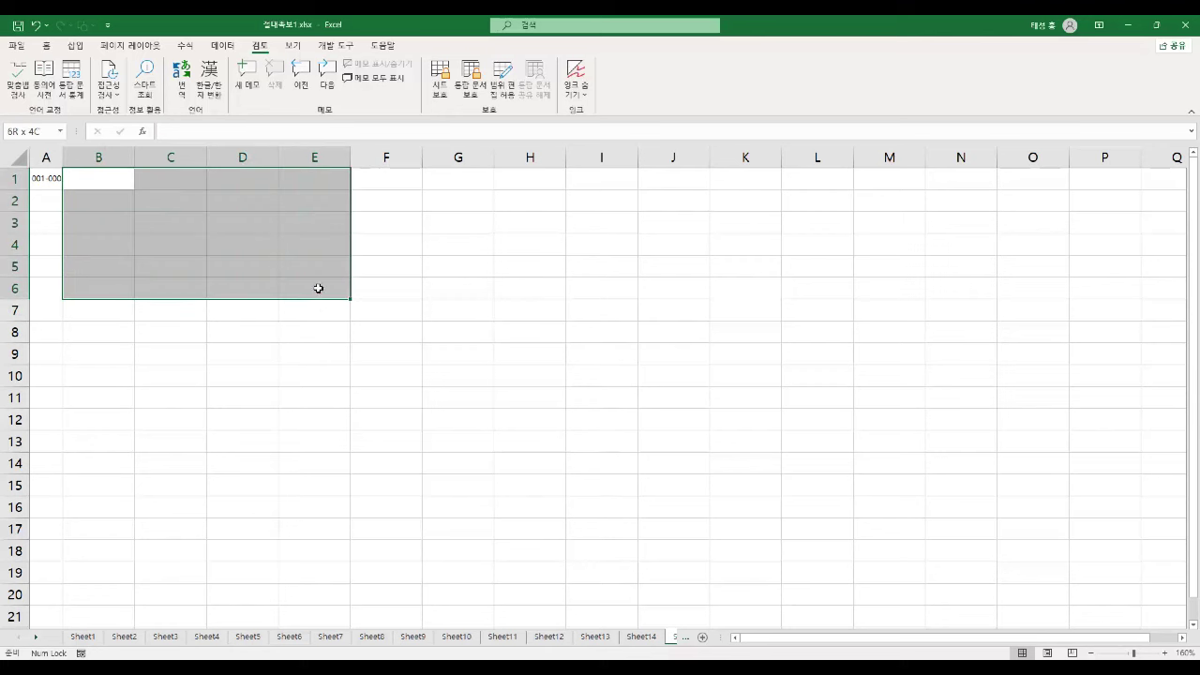
{"action": "right_click", "coordinate": [222, 187]}
{"action": "left_click", "coordinate": [272, 456]}
{"action": "left_click_drag", "start_coordinate": [364, 282], "coordinate": [718, 255]}
{"action": "left_click", "coordinate": [638, 323]}
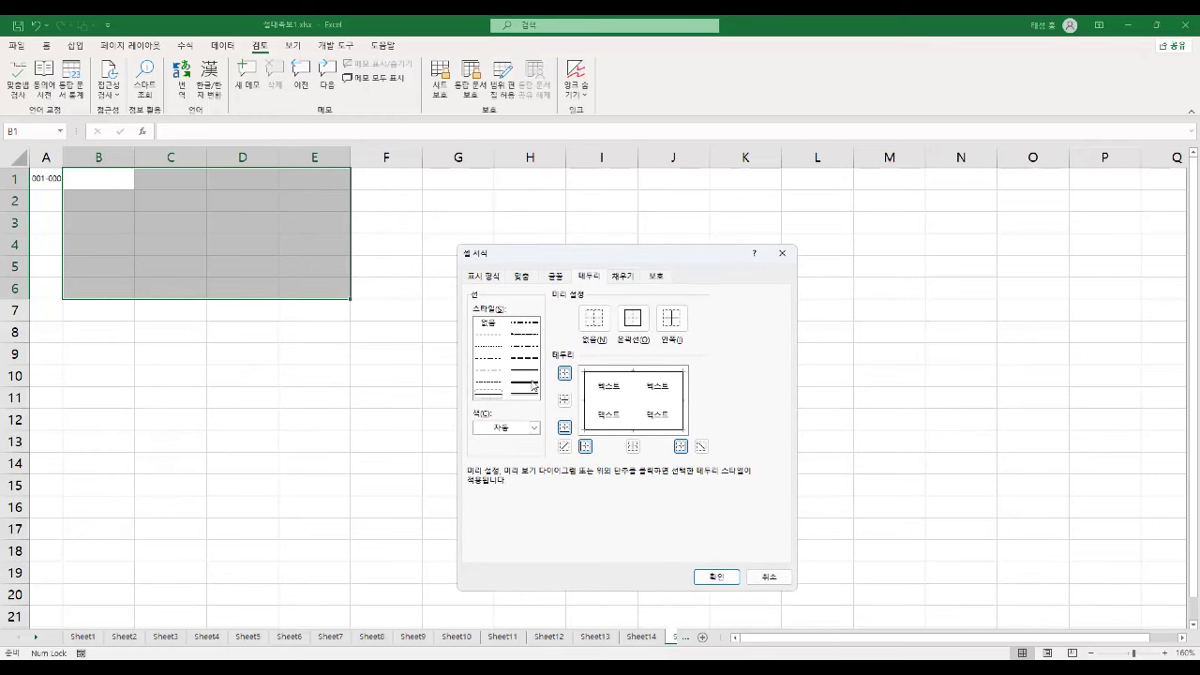
{"action": "left_click", "coordinate": [634, 319]}
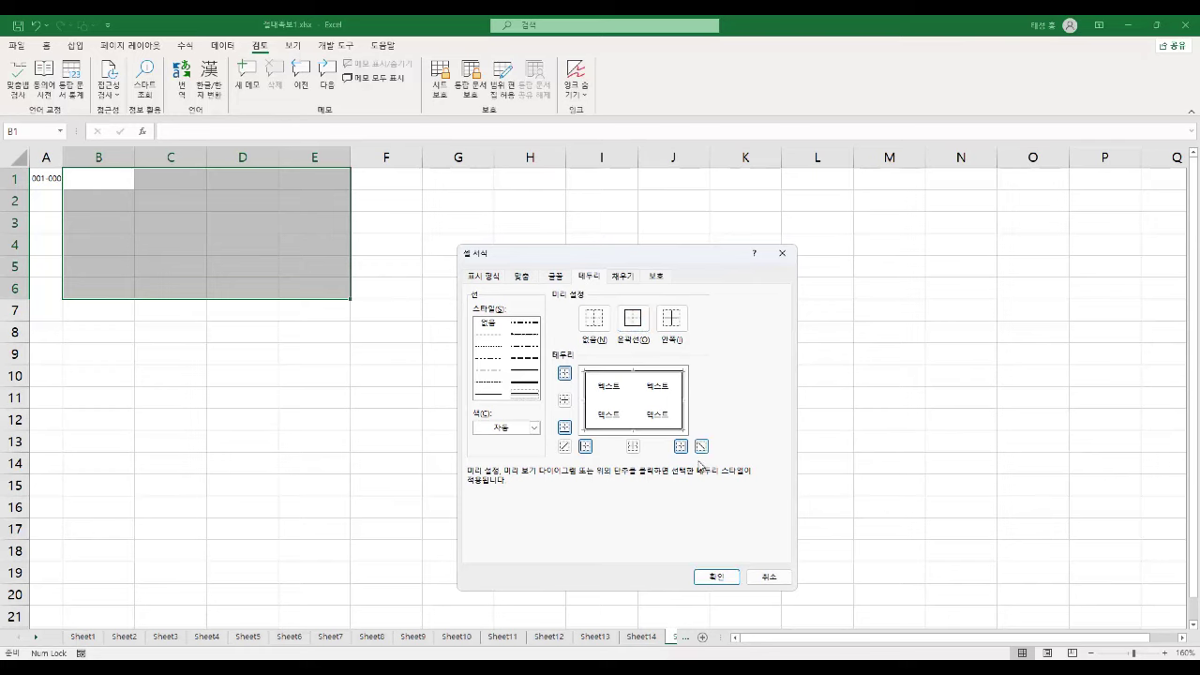
{"action": "left_click", "coordinate": [723, 577]}
{"action": "left_click", "coordinate": [464, 375]}
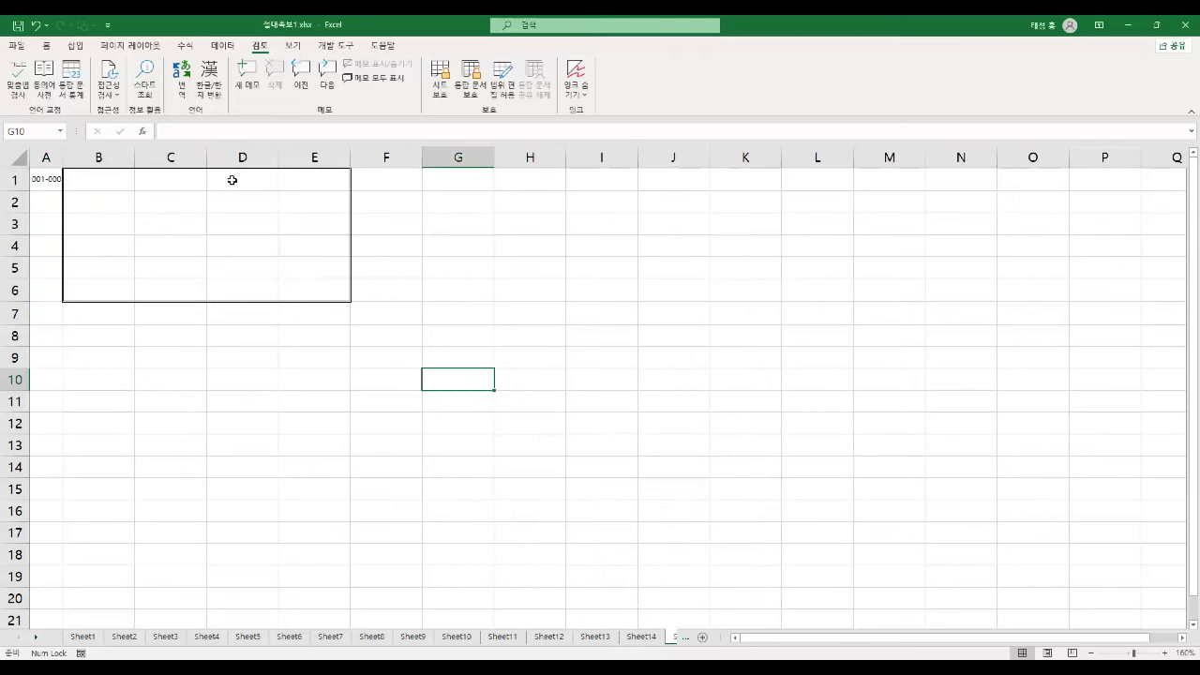
Open C1's cell formatting to examine the fill and protection settings, and close it without applying changes
{"action": "left_click", "coordinate": [180, 178]}
{"action": "right_click", "coordinate": [180, 178]}
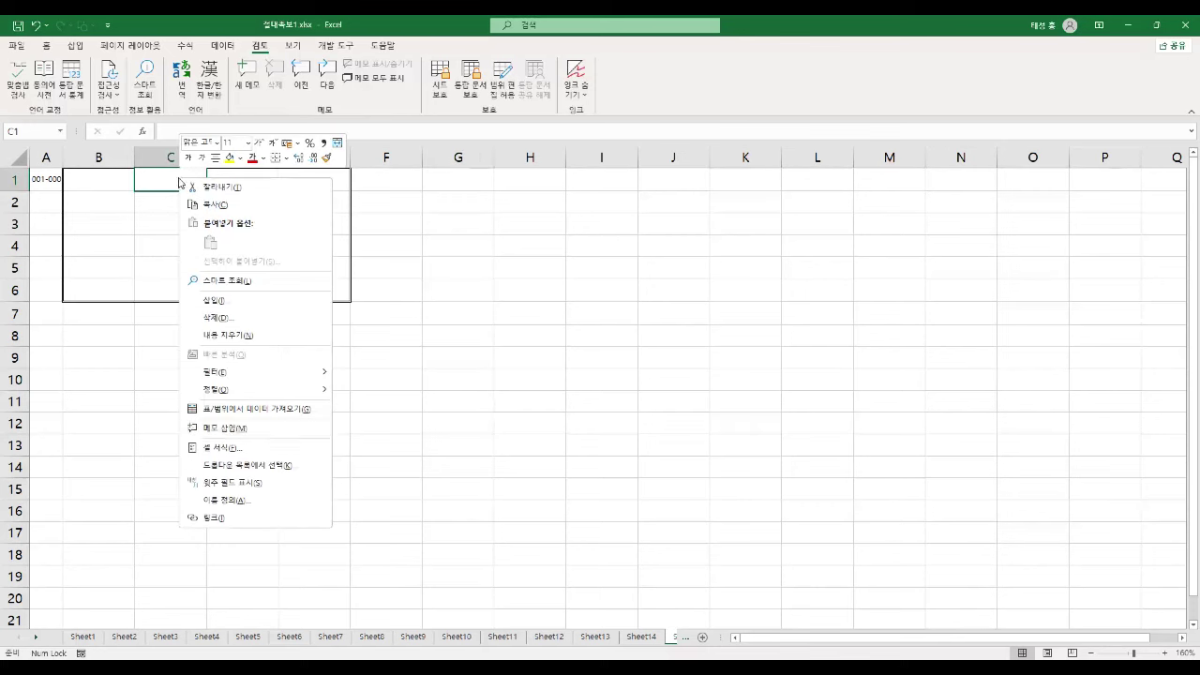
{"action": "left_click", "coordinate": [231, 446]}
{"action": "left_click_drag", "start_coordinate": [306, 268], "coordinate": [615, 252]}
{"action": "left_click", "coordinate": [538, 279]}
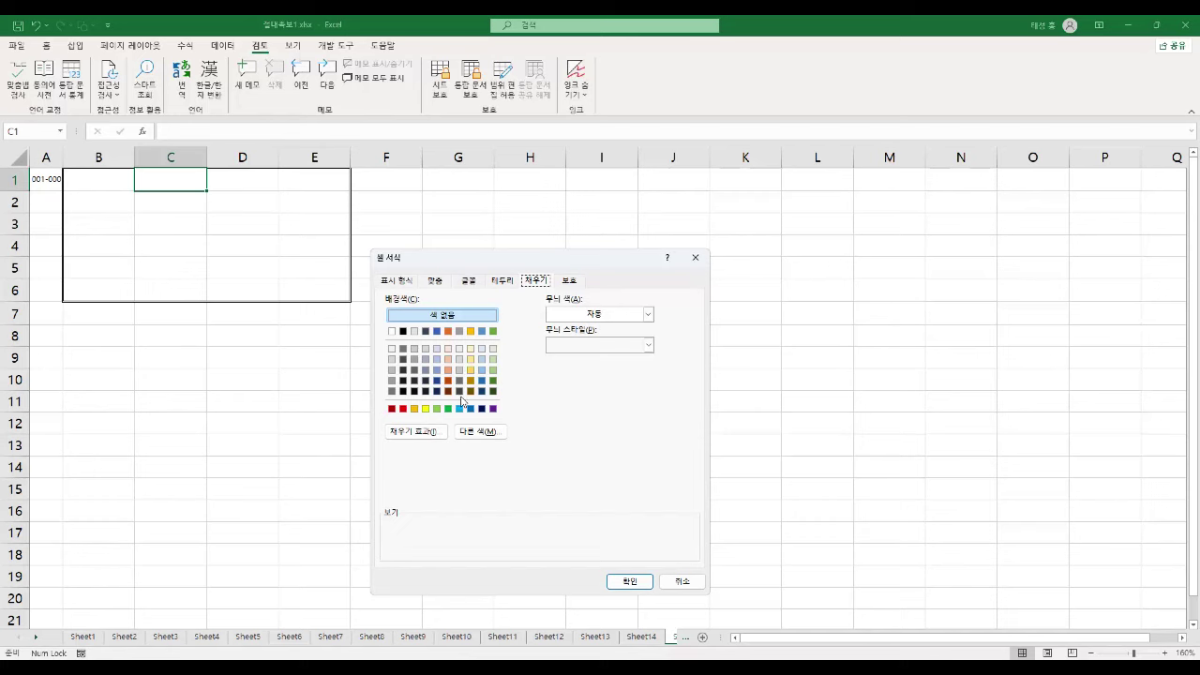
{"action": "left_click", "coordinate": [569, 280]}
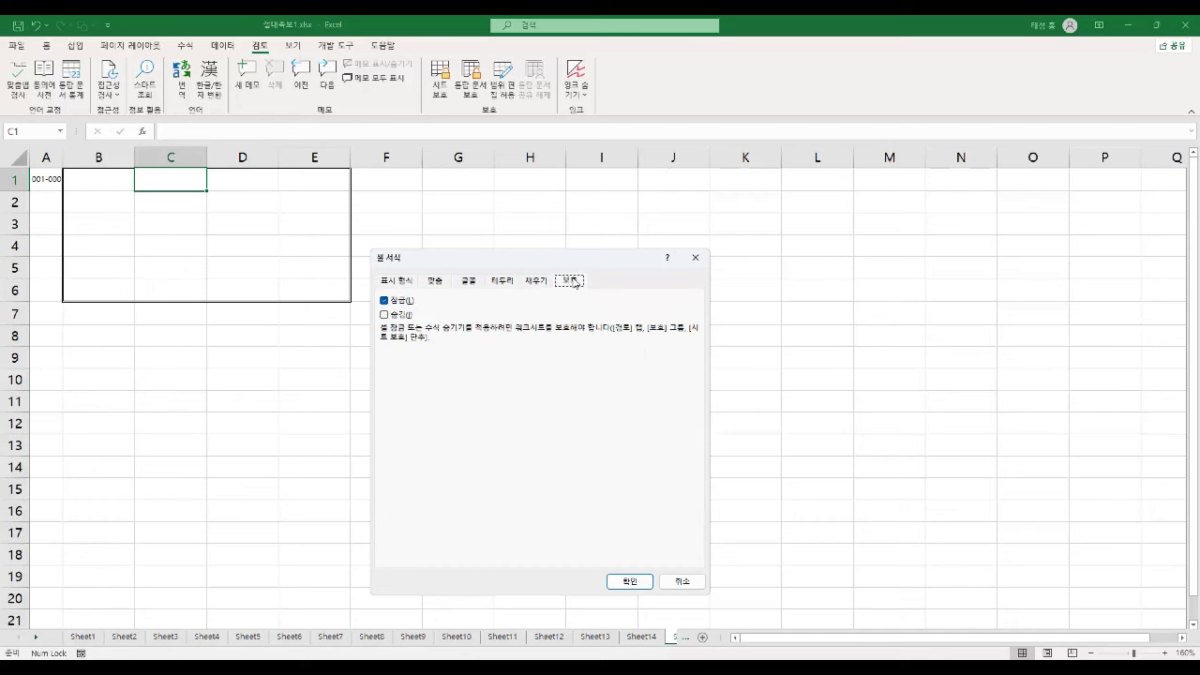
{"action": "left_click", "coordinate": [675, 581]}
{"action": "left_click", "coordinate": [293, 403]}
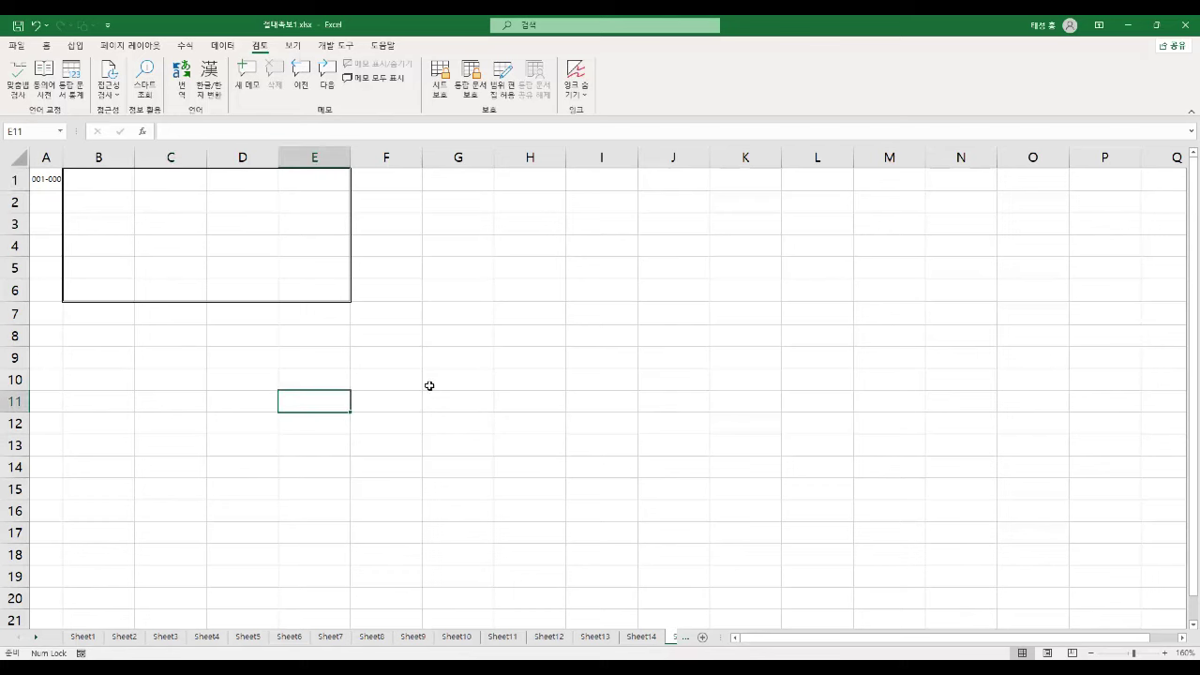
Enter 100 in both G1 and G2
{"action": "left_click", "coordinate": [477, 180]}
{"action": "type", "text": "100"}
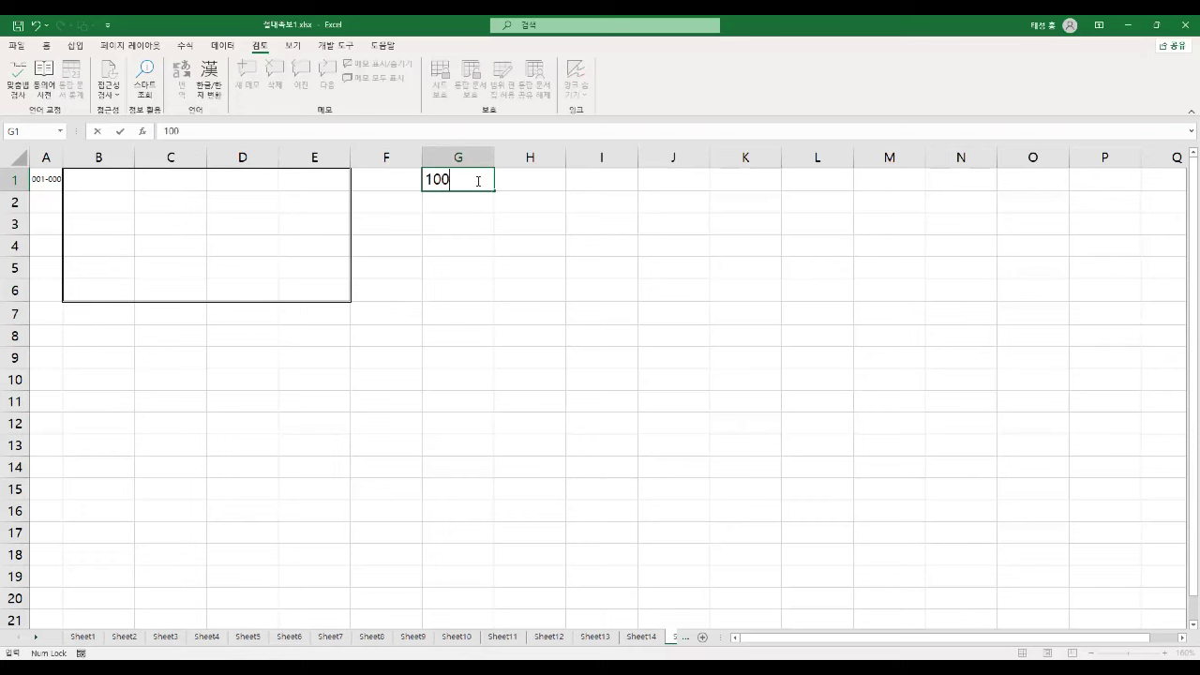
{"action": "key", "text": "Return"}
{"action": "type", "text": "100"}
{"action": "key", "text": "Return"}
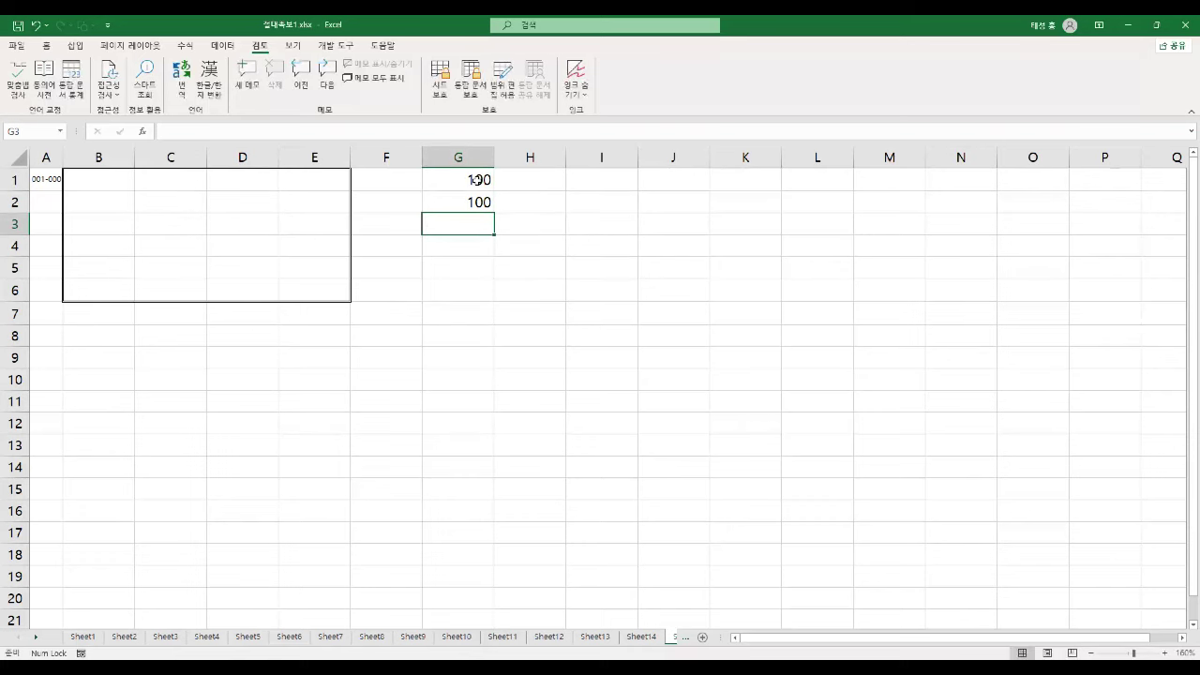
Add G1 and G2 in cell G3 with the formula =G1+G2 and reselect G3
{"action": "type", "text": "="}
{"action": "left_click", "coordinate": [477, 180]}
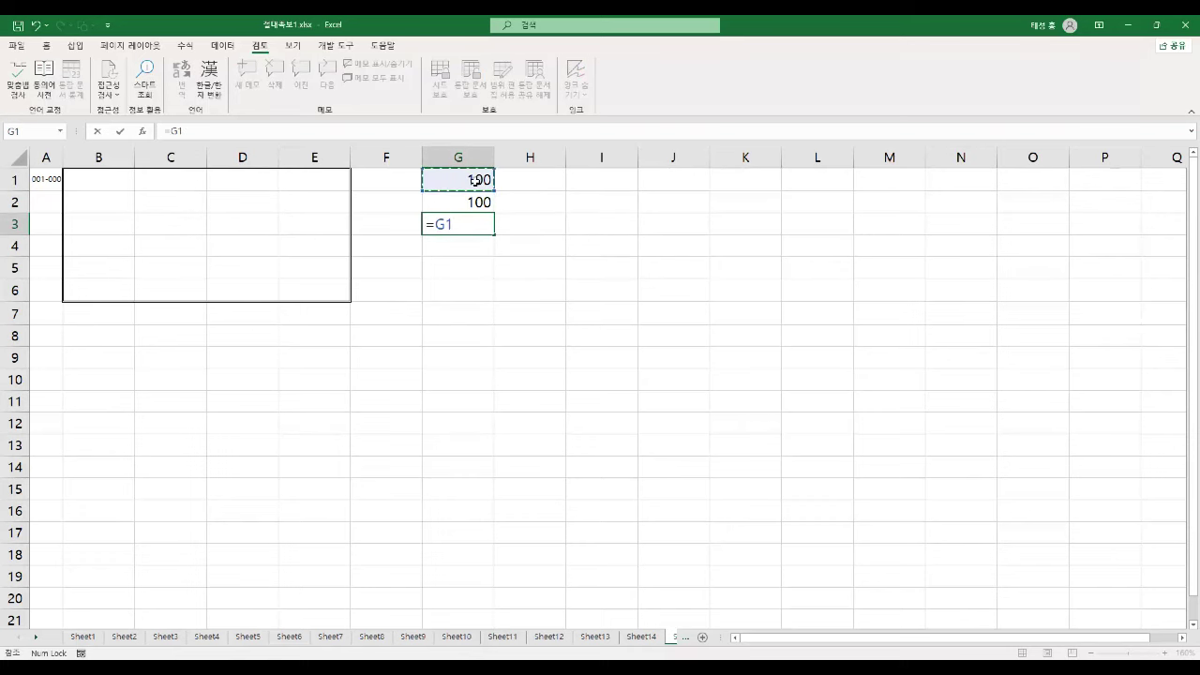
{"action": "type", "text": "+"}
{"action": "left_click", "coordinate": [461, 196]}
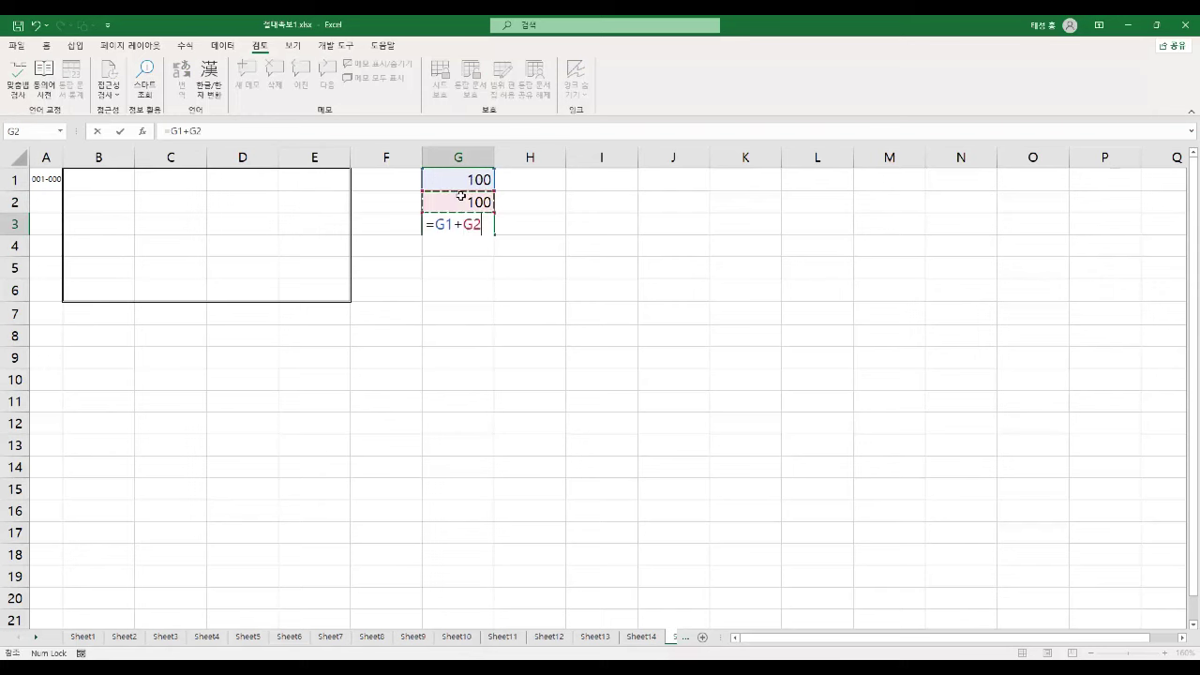
{"action": "key", "text": "Return"}
{"action": "key", "text": "Up"}
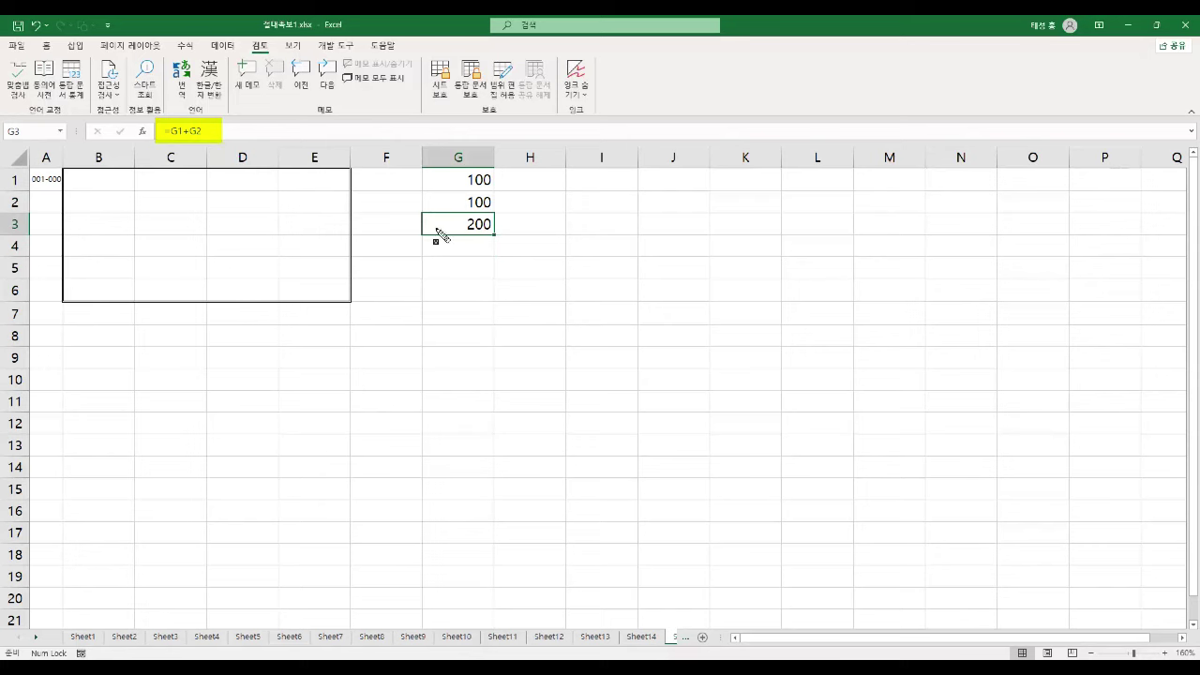
Apply 숨김 (hidden) protection to G3 with 잠금 (locked) kept on, and reopen its protection settings
{"action": "key", "text": "ctrl+1"}
{"action": "left_click", "coordinate": [372, 373]}
{"action": "left_click_drag", "start_coordinate": [474, 319], "coordinate": [566, 181]}
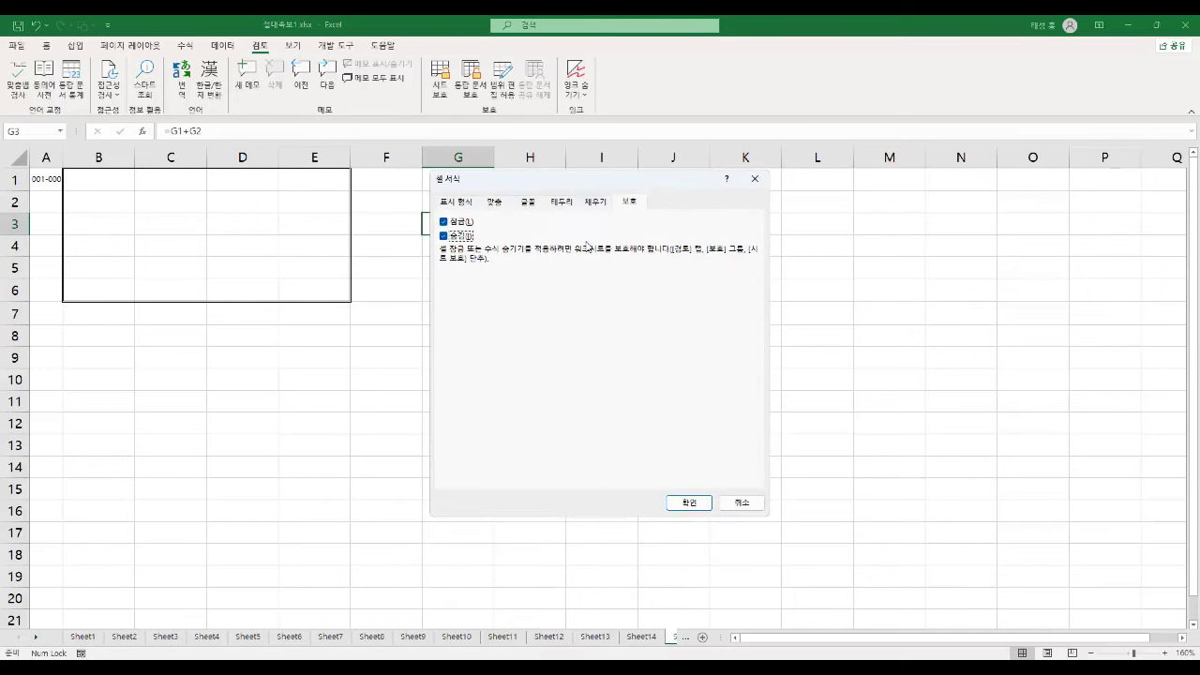
{"action": "left_click", "coordinate": [698, 503]}
{"action": "key", "text": "ctrl+1"}
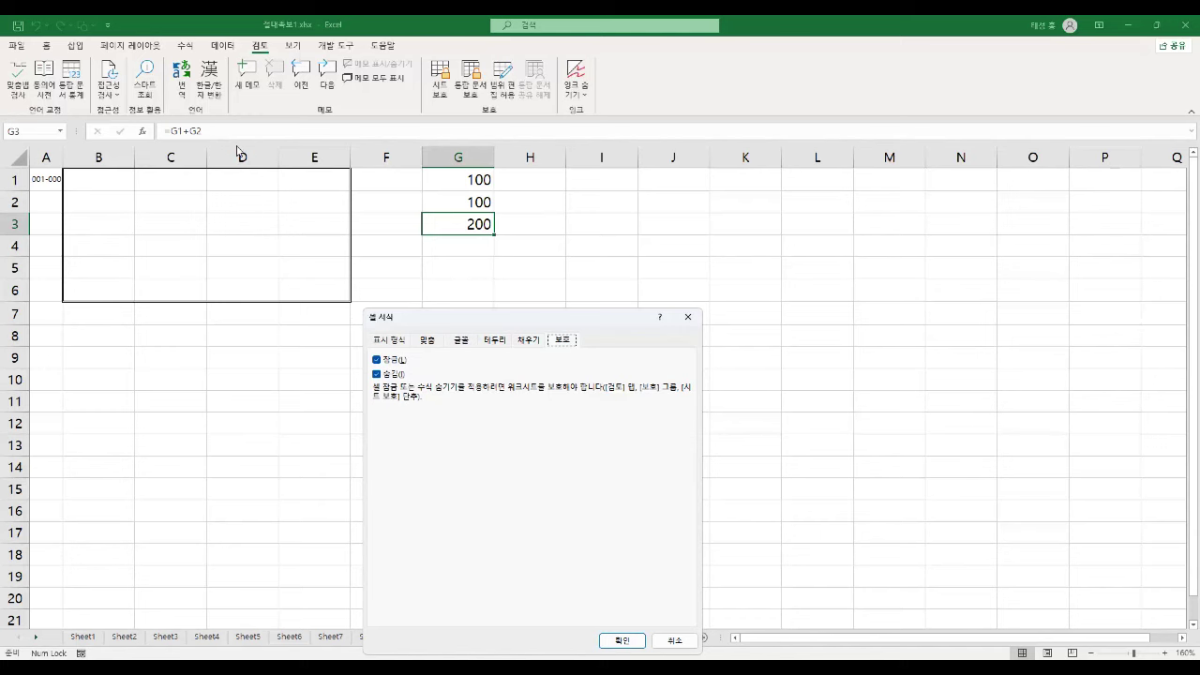
Switch to the lecture PDF and mark the key phrases explaining the purpose of 사용자 지정 서식 on page 26
{"action": "key", "text": "alt+Tab"}
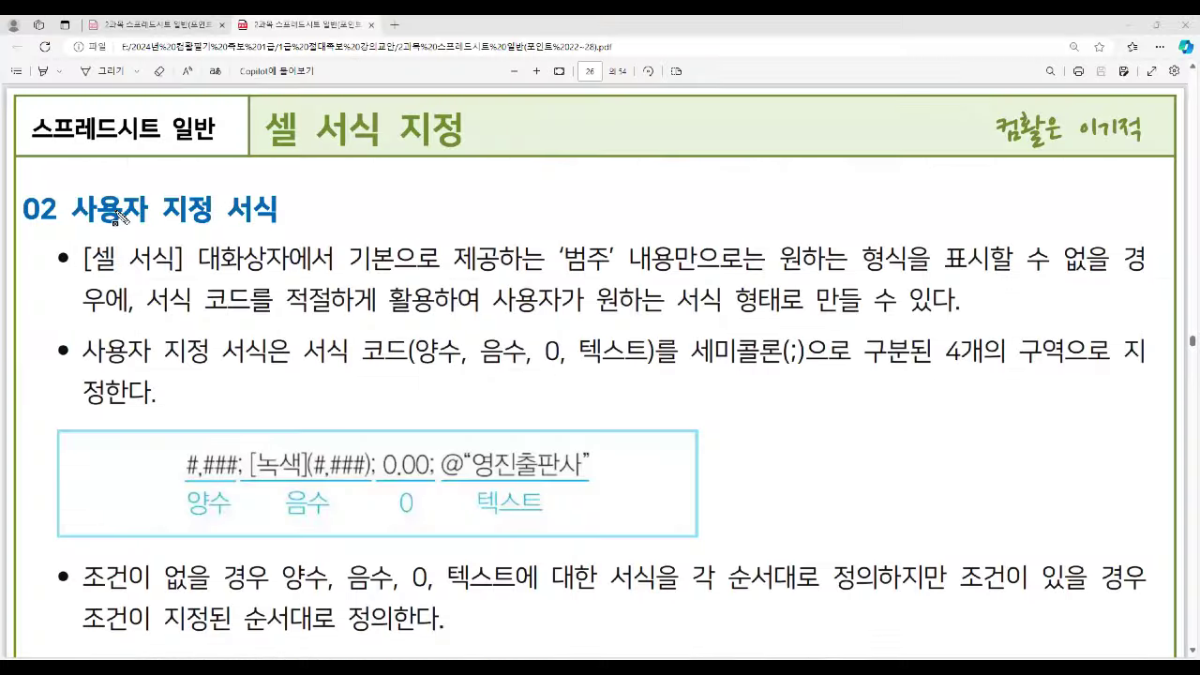
{"action": "left_click_drag", "start_coordinate": [75, 204], "coordinate": [278, 208]}
{"action": "left_click_drag", "start_coordinate": [84, 257], "coordinate": [174, 263]}
{"action": "left_click_drag", "start_coordinate": [560, 250], "coordinate": [612, 265]}
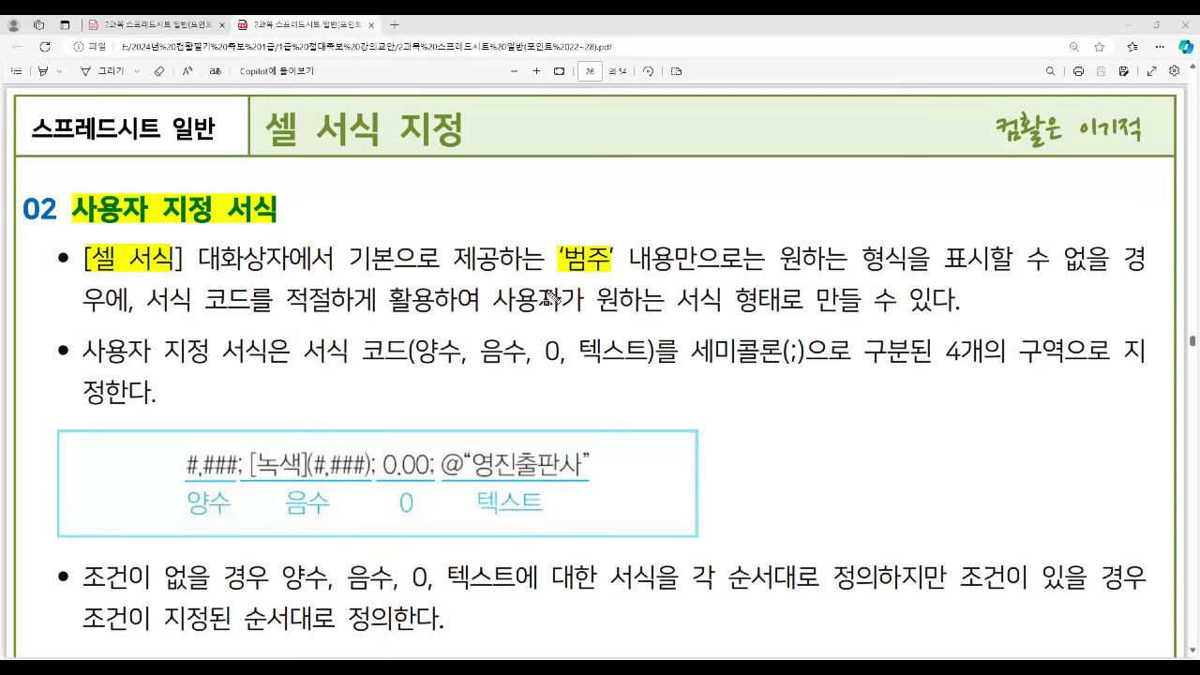
{"action": "left_click_drag", "start_coordinate": [498, 300], "coordinate": [774, 317]}
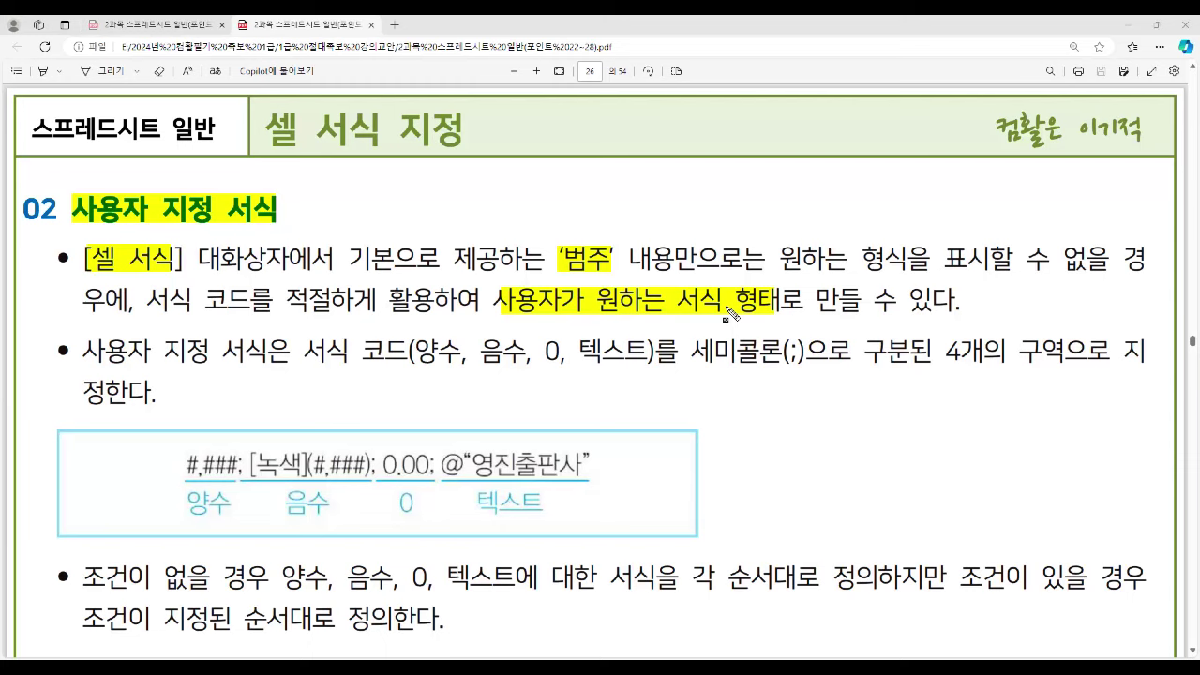
Mark the four format-code sections (양수, 음수, 0, 텍스트) and their semicolon separators in the rule and the example code
{"action": "left_click_drag", "start_coordinate": [410, 364], "coordinate": [651, 374]}
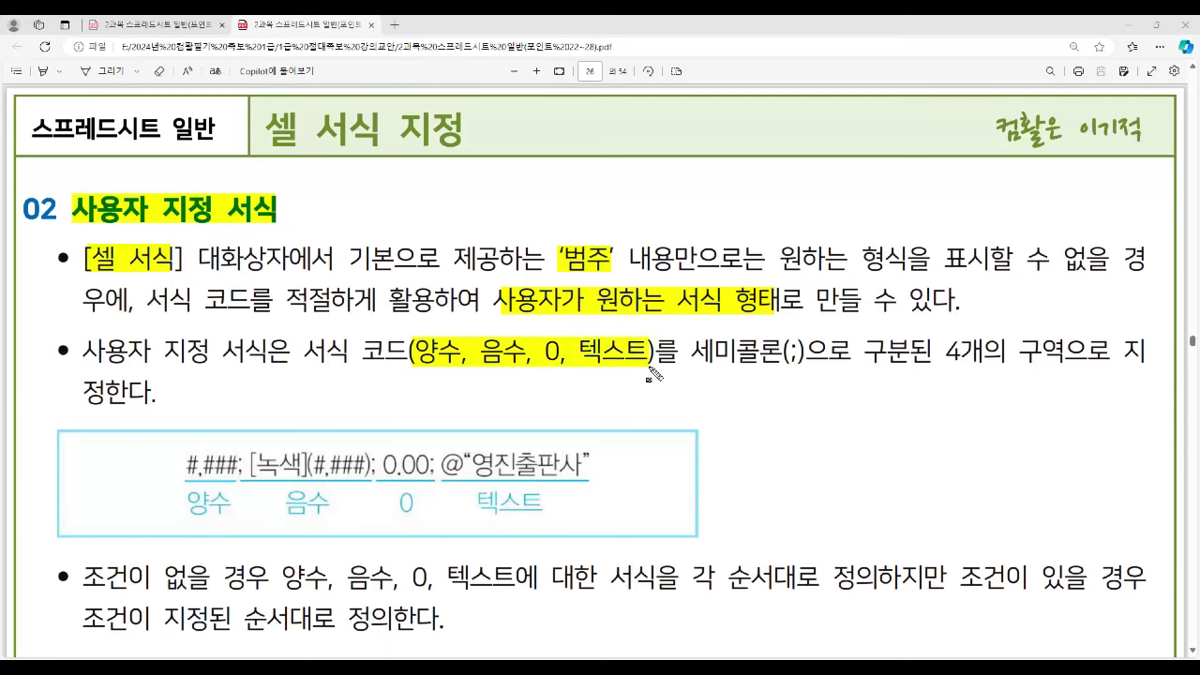
{"action": "left_click_drag", "start_coordinate": [688, 335], "coordinate": [806, 375]}
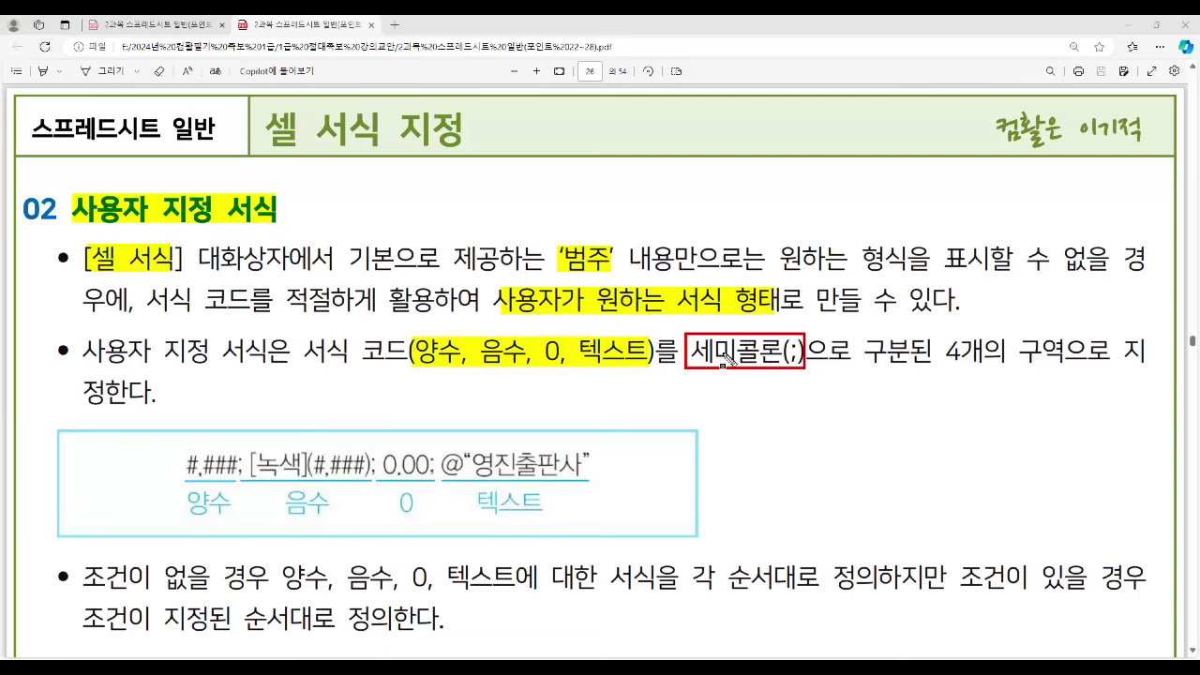
{"action": "left_click_drag", "start_coordinate": [694, 349], "coordinate": [806, 373]}
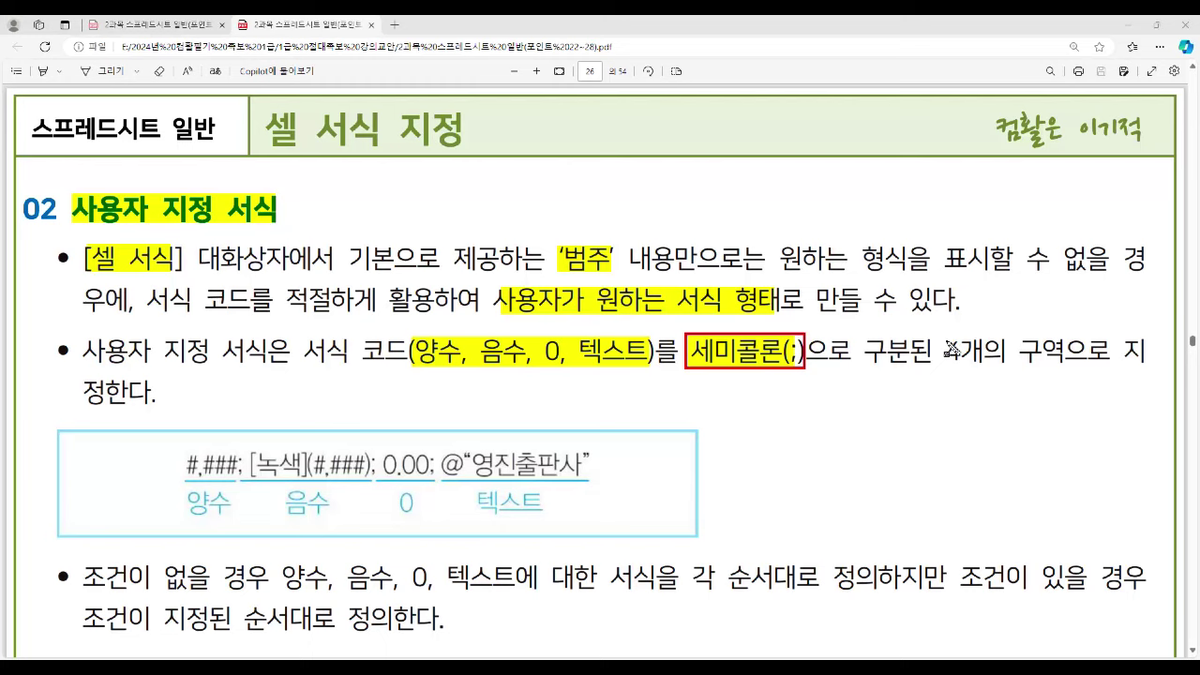
{"action": "left_click_drag", "start_coordinate": [945, 349], "coordinate": [1062, 355]}
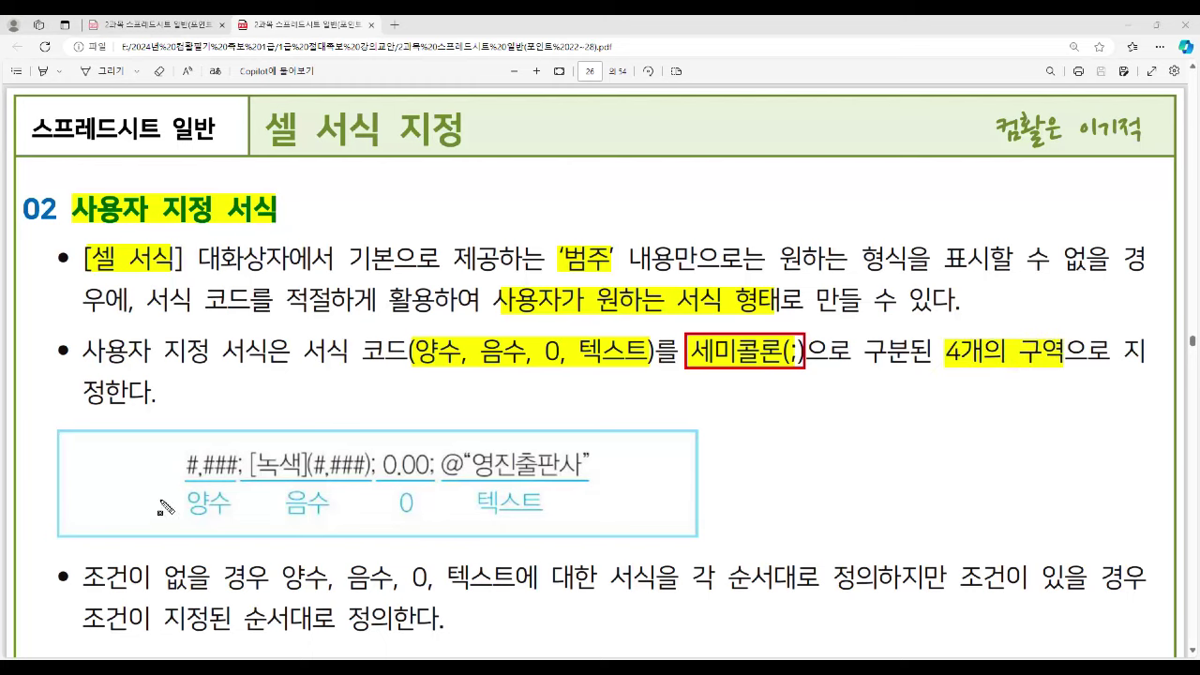
{"action": "left_click_drag", "start_coordinate": [178, 452], "coordinate": [235, 531]}
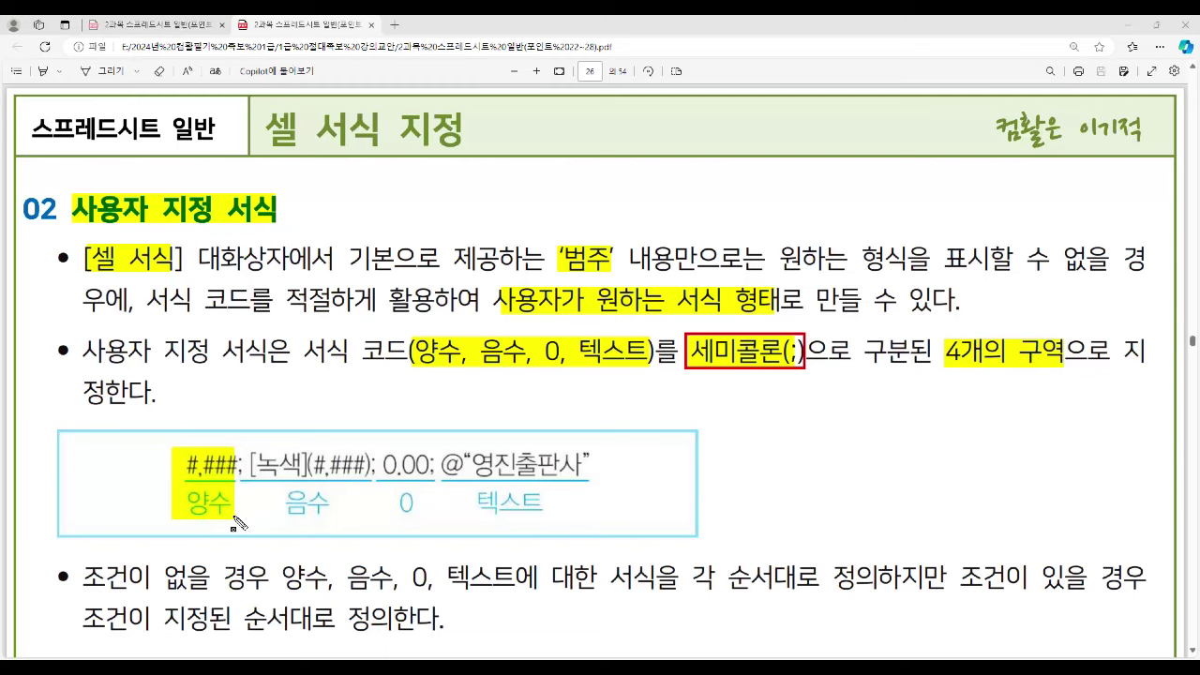
{"action": "mouse_move", "coordinate": [252, 454]}
{"action": "left_mouse_down"}
{"action": "mouse_move", "coordinate": [317, 506]}
{"action": "mouse_move", "coordinate": [371, 519]}
{"action": "left_mouse_up"}
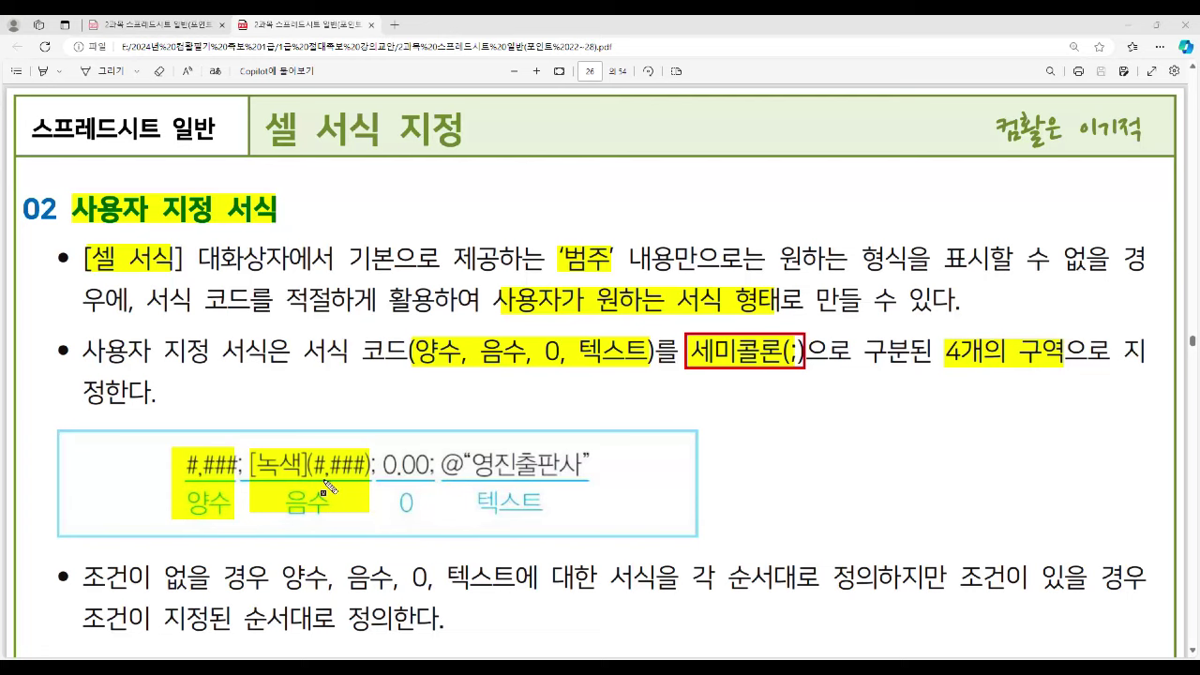
{"action": "left_click_drag", "start_coordinate": [381, 454], "coordinate": [431, 517]}
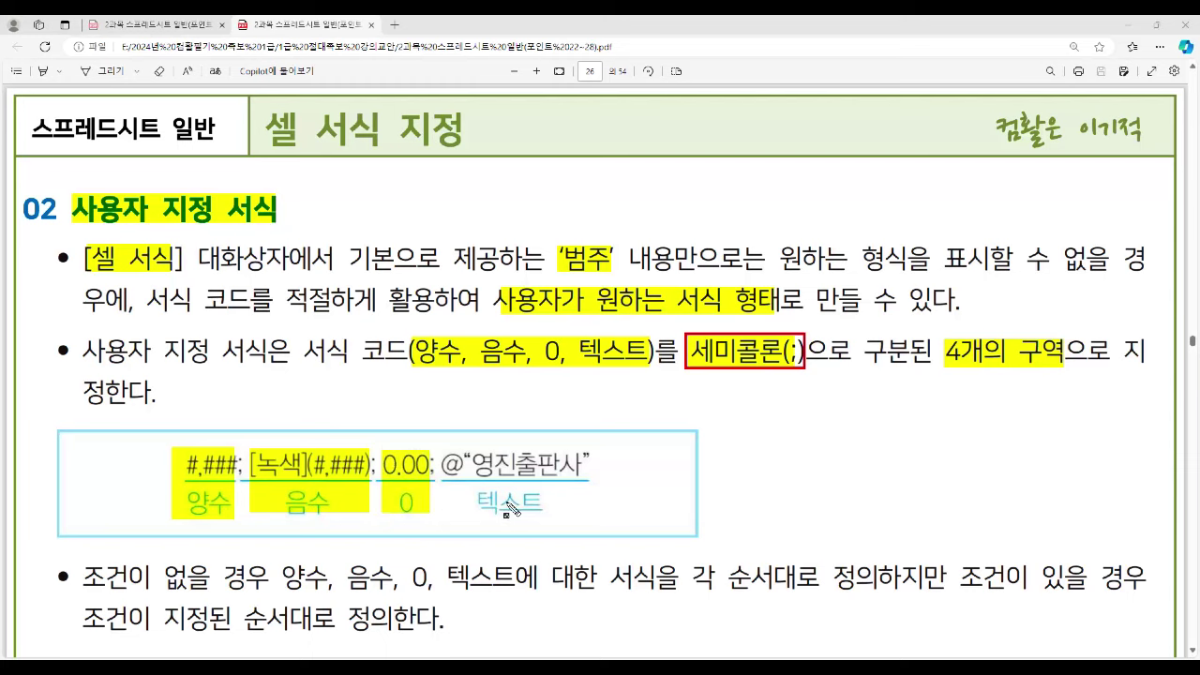
{"action": "mouse_move", "coordinate": [444, 454]}
{"action": "left_mouse_down"}
{"action": "mouse_move", "coordinate": [478, 511]}
{"action": "mouse_move", "coordinate": [591, 530]}
{"action": "mouse_move", "coordinate": [536, 516]}
{"action": "left_mouse_up"}
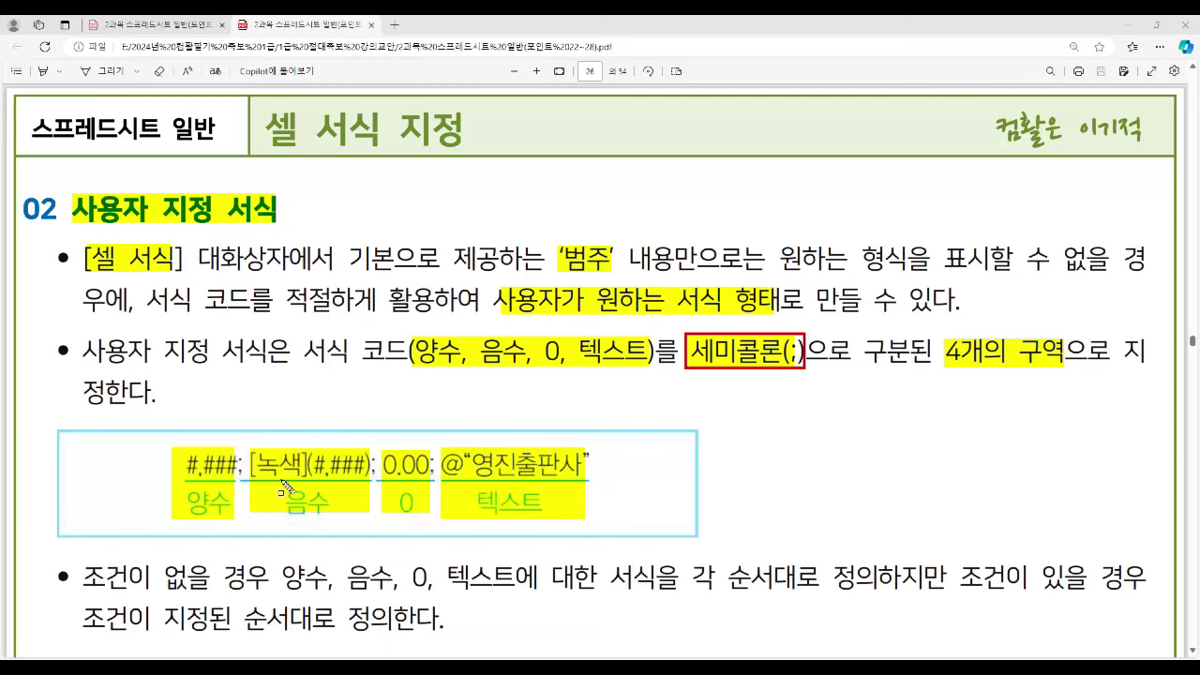
{"action": "left_click_drag", "start_coordinate": [226, 447], "coordinate": [248, 481]}
{"action": "mouse_move", "coordinate": [364, 447]}
{"action": "left_mouse_down"}
{"action": "mouse_move", "coordinate": [382, 481]}
{"action": "mouse_move", "coordinate": [439, 480]}
{"action": "left_mouse_up"}
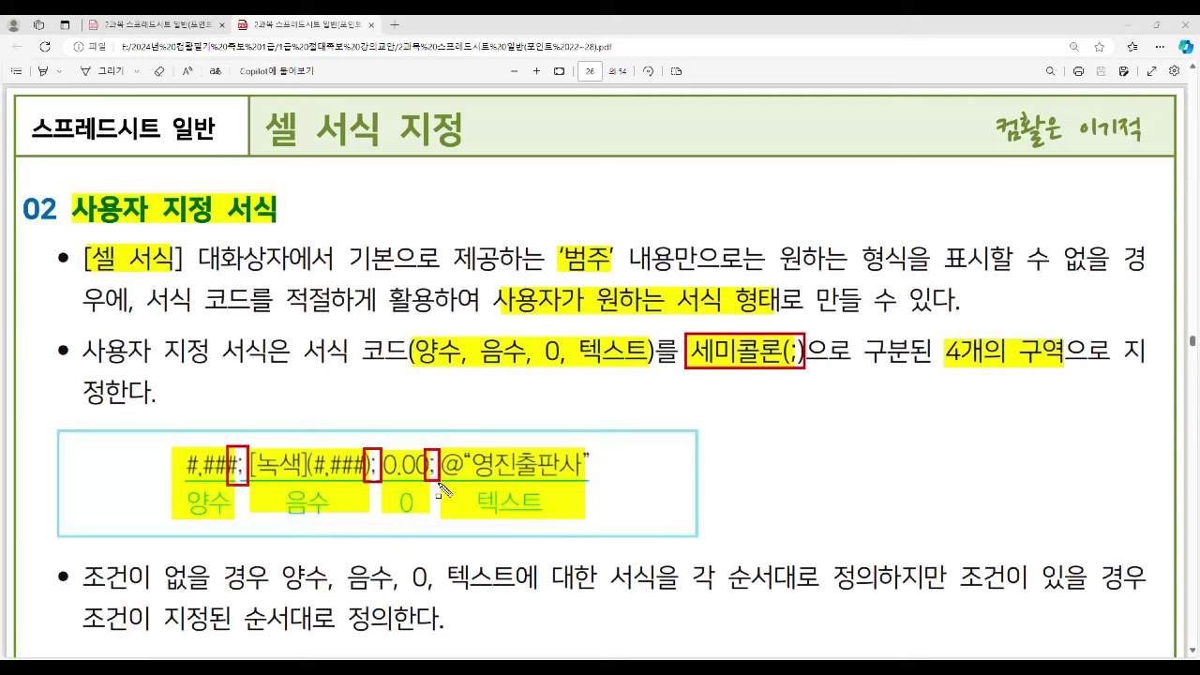
Review page 26's rules on section order, conditions and two-section formats, marking the key phrases
{"action": "scroll", "coordinate": [346, 525], "scroll_direction": "down", "scroll_amount": 3}
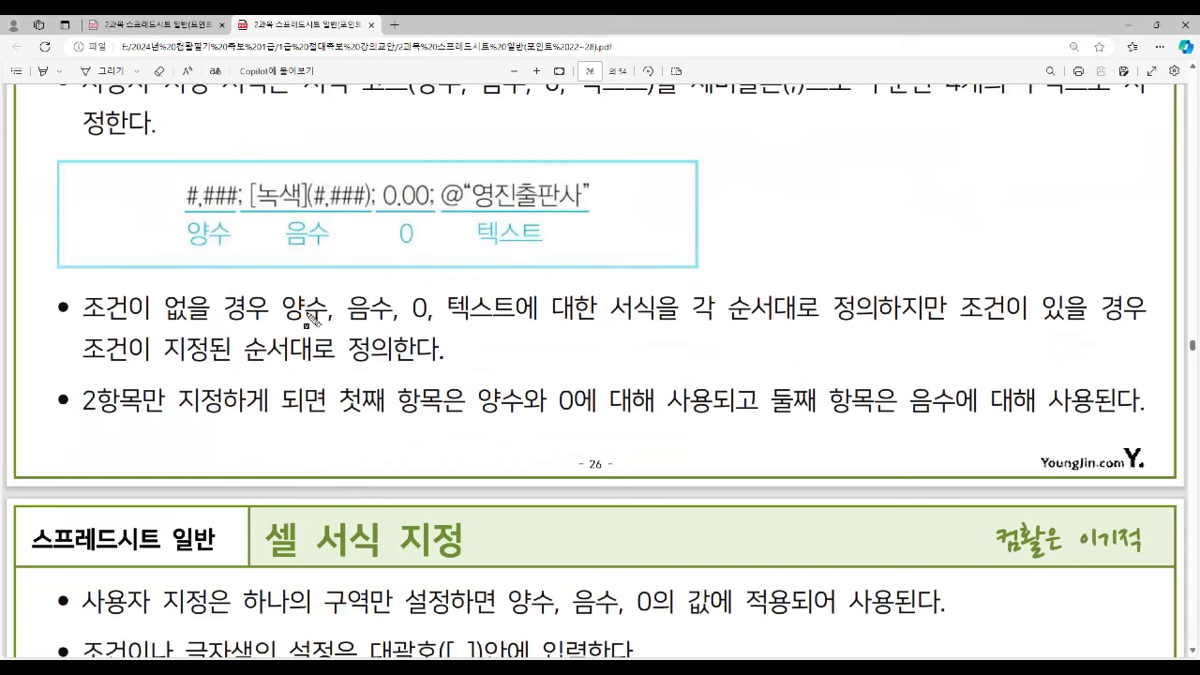
{"action": "left_click_drag", "start_coordinate": [702, 310], "coordinate": [874, 312]}
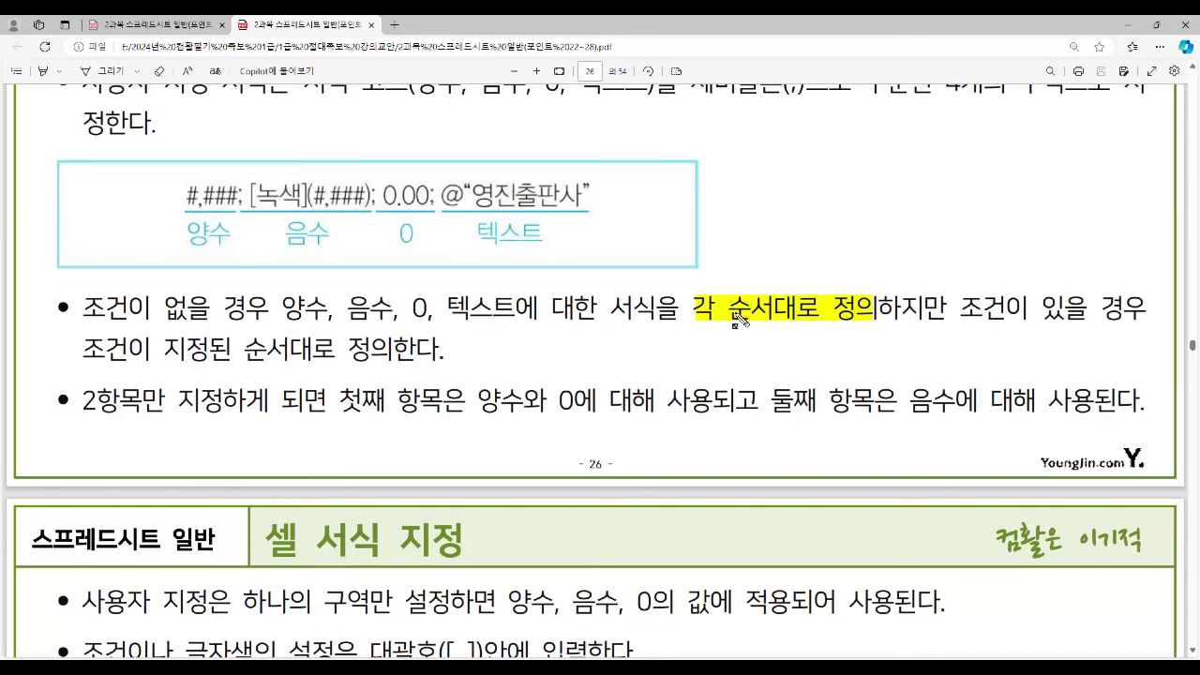
{"action": "mouse_move", "coordinate": [82, 349]}
{"action": "left_mouse_down"}
{"action": "mouse_move", "coordinate": [319, 377]}
{"action": "mouse_move", "coordinate": [399, 372]}
{"action": "left_mouse_up"}
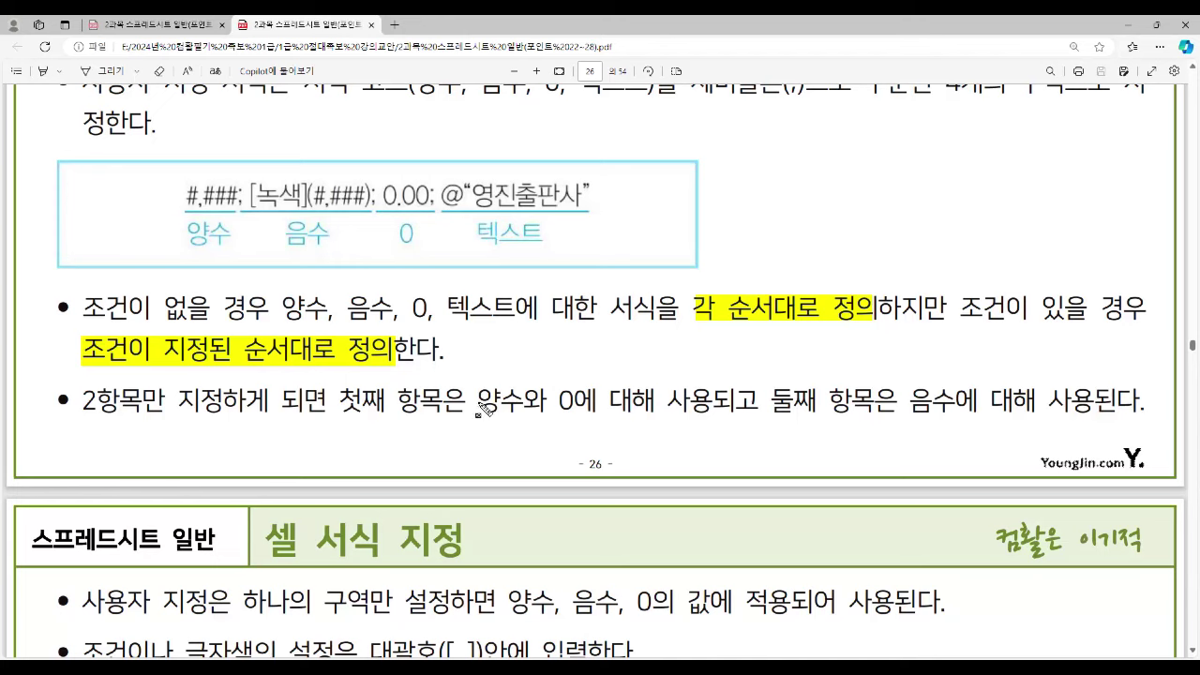
{"action": "left_click_drag", "start_coordinate": [342, 402], "coordinate": [699, 416]}
{"action": "left_click_drag", "start_coordinate": [771, 403], "coordinate": [956, 414]}
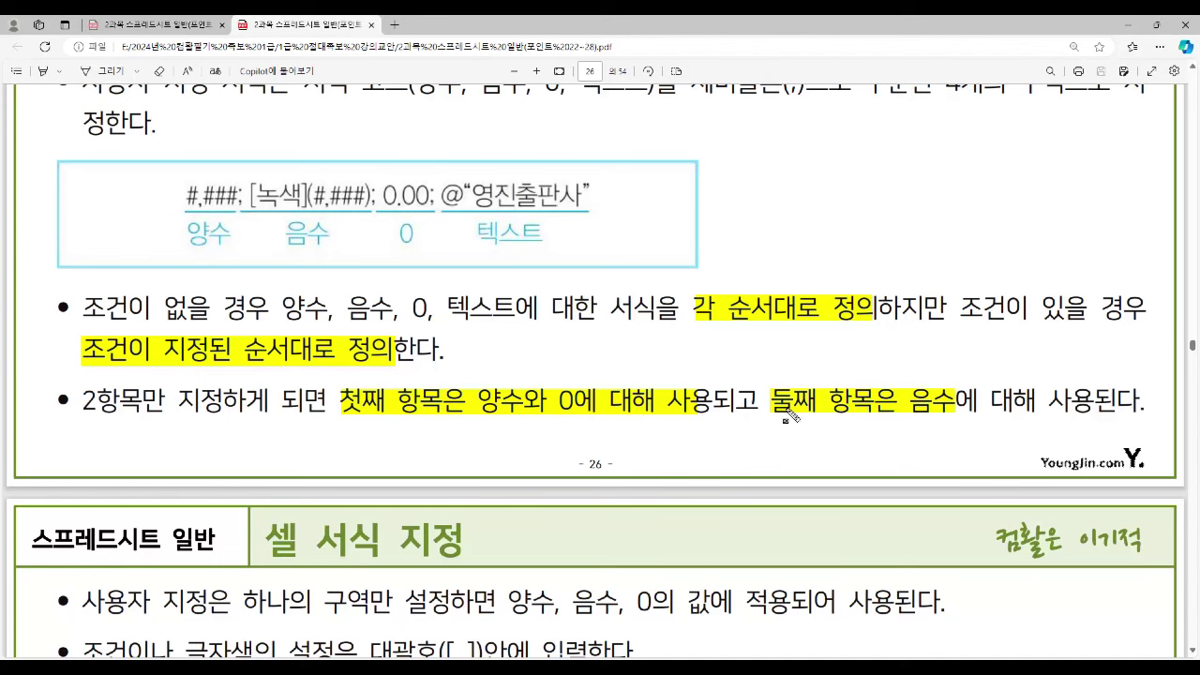
{"action": "key", "text": "Escape"}
Review page 27's rules on single-section formats, square brackets for conditions or font colours, and the colour codes from [검정] to [노랑], marking key phrases
{"action": "scroll", "coordinate": [729, 384], "scroll_direction": "down", "scroll_amount": 3}
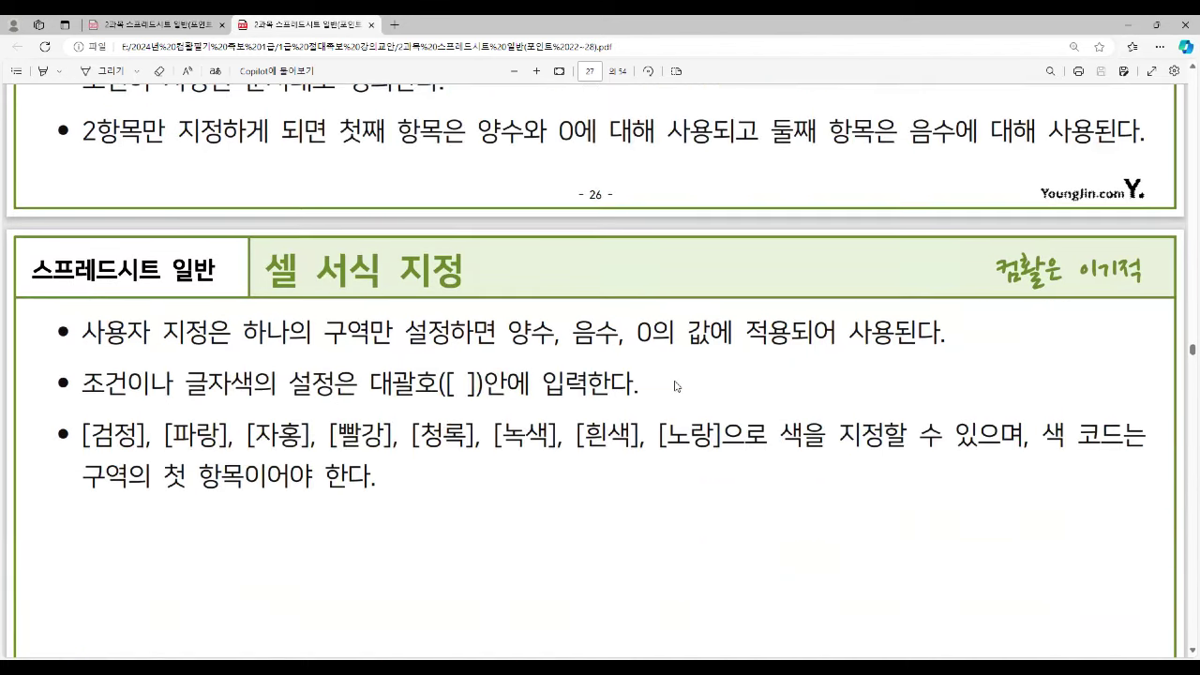
{"action": "scroll", "coordinate": [679, 388], "scroll_direction": "down", "scroll_amount": 1}
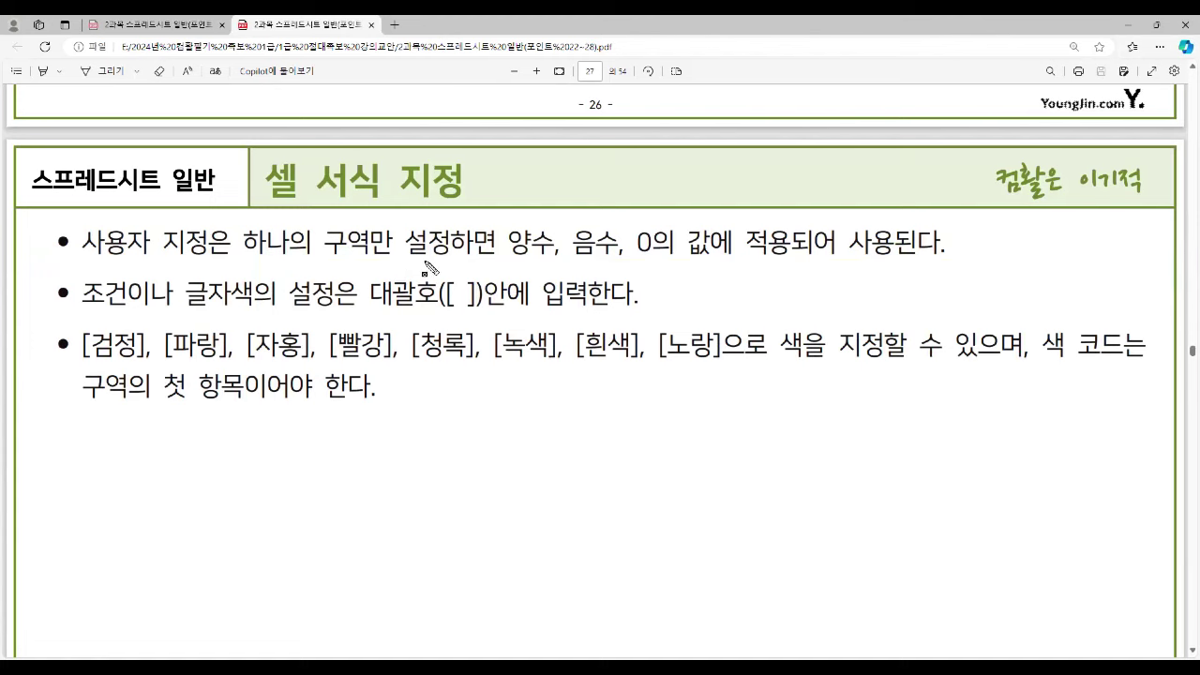
{"action": "left_click_drag", "start_coordinate": [509, 244], "coordinate": [710, 265]}
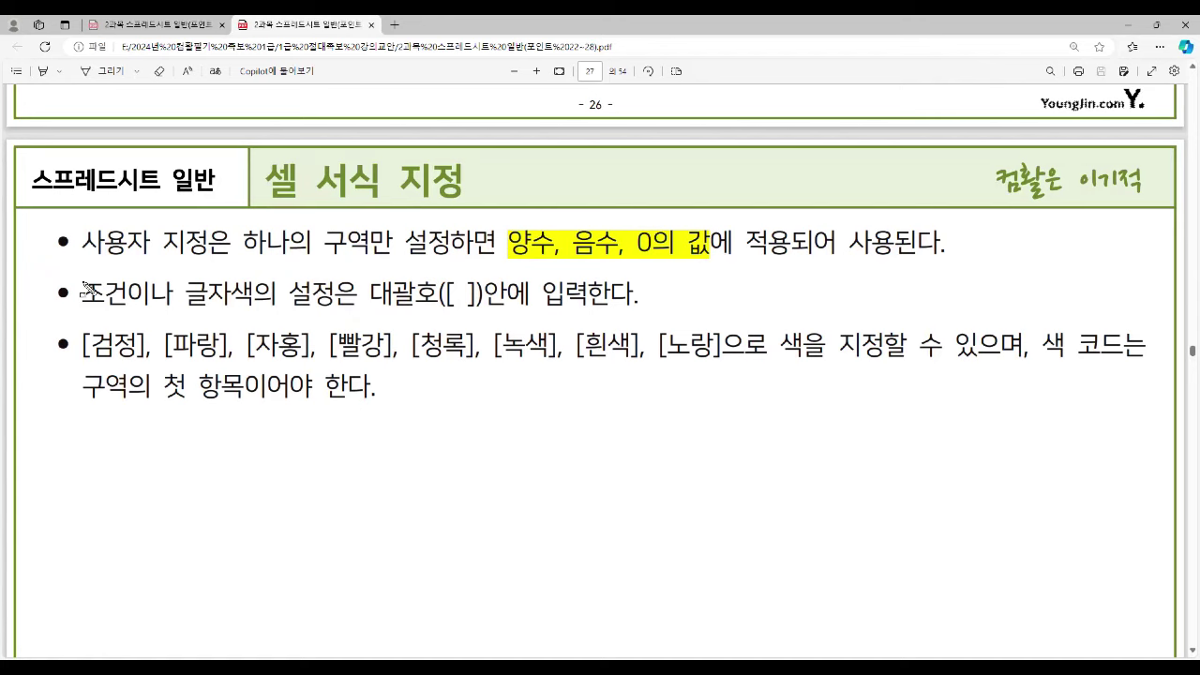
{"action": "mouse_move", "coordinate": [77, 278]}
{"action": "left_mouse_down"}
{"action": "mouse_move", "coordinate": [127, 313]}
{"action": "mouse_move", "coordinate": [257, 312]}
{"action": "left_mouse_up"}
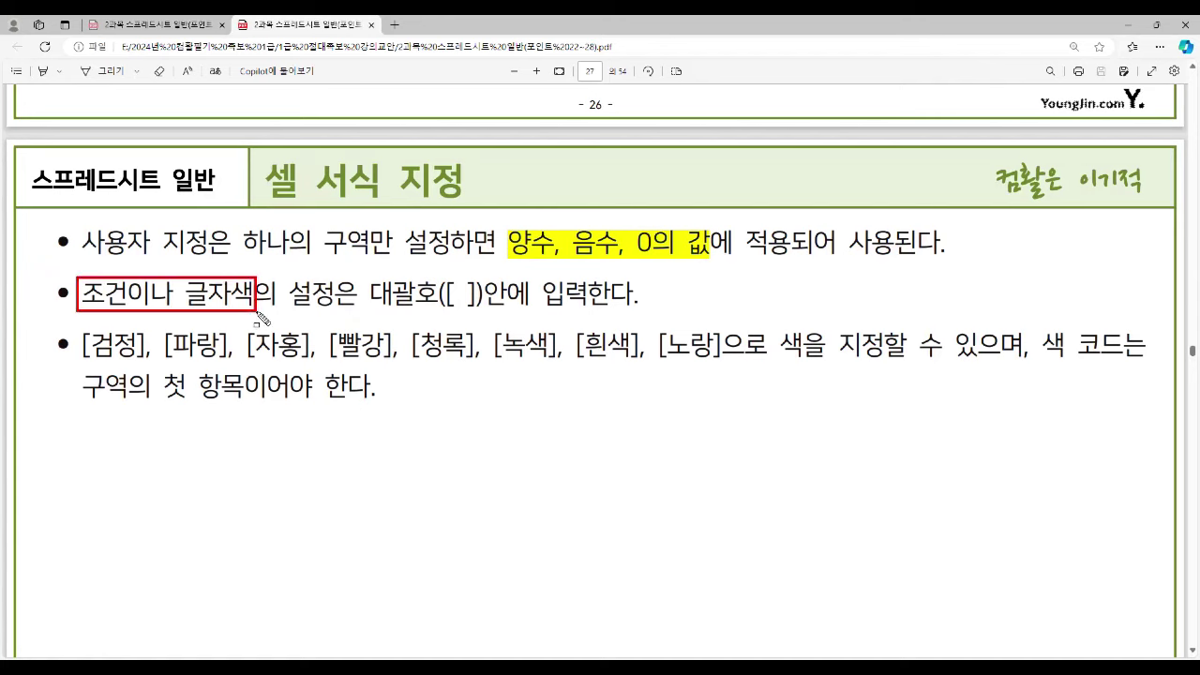
{"action": "left_click_drag", "start_coordinate": [364, 277], "coordinate": [506, 313]}
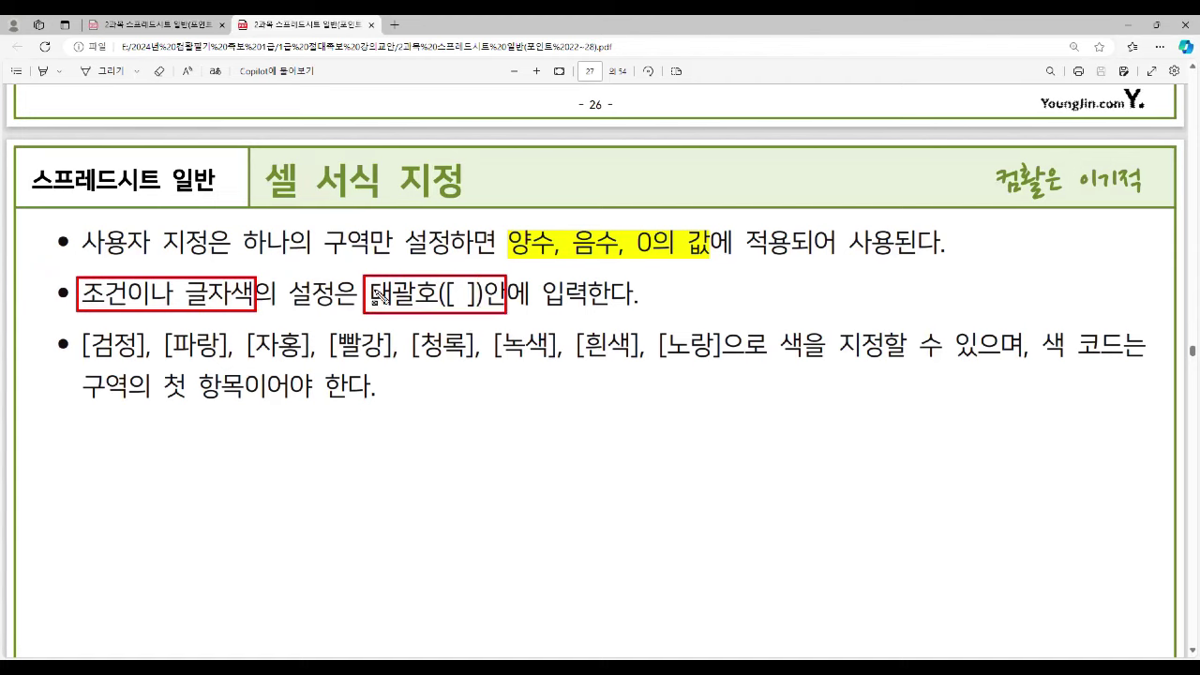
{"action": "left_click_drag", "start_coordinate": [79, 286], "coordinate": [260, 311]}
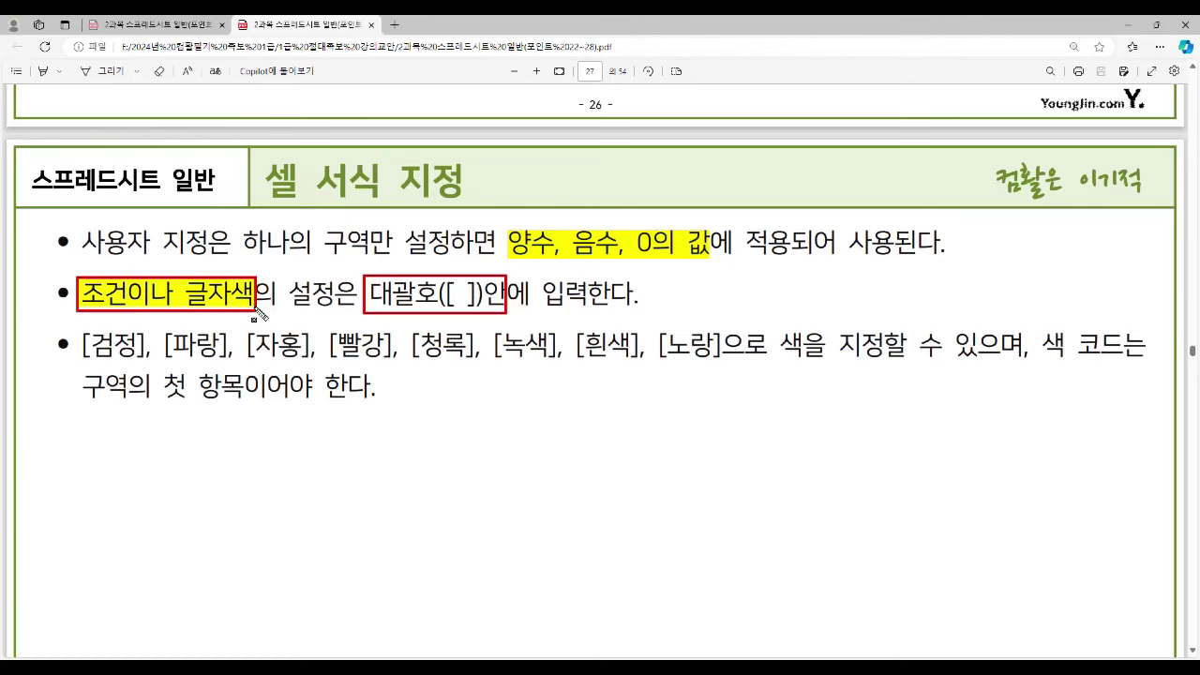
{"action": "left_click_drag", "start_coordinate": [378, 284], "coordinate": [509, 315]}
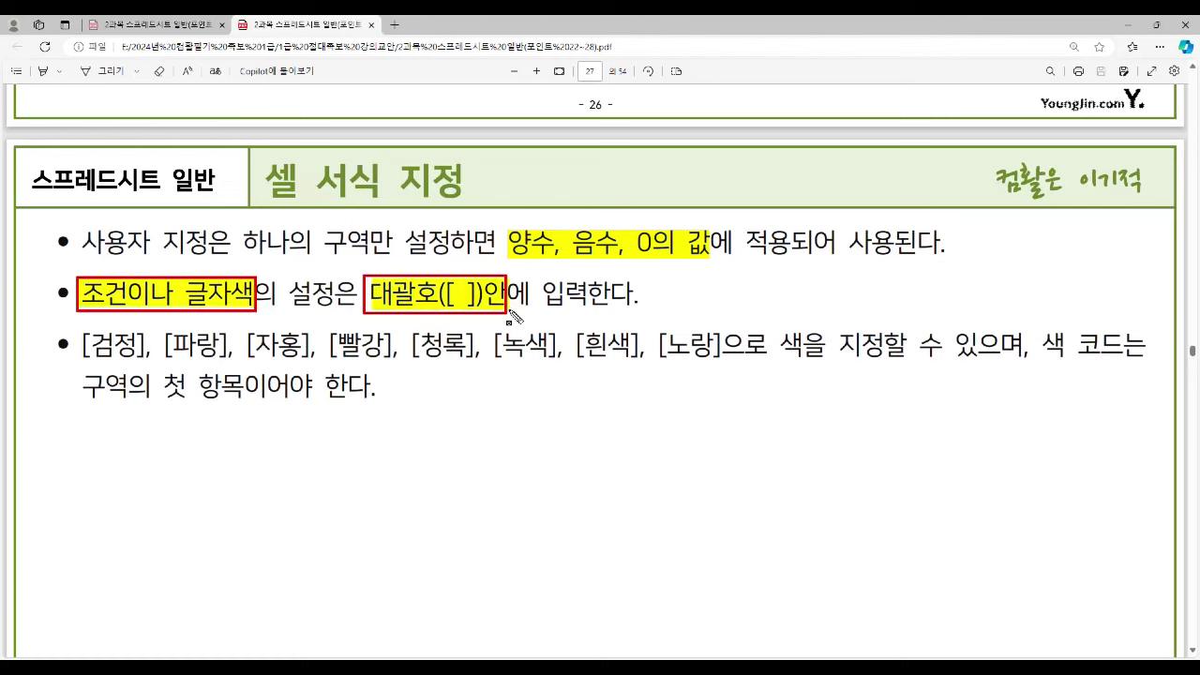
{"action": "left_click_drag", "start_coordinate": [87, 345], "coordinate": [715, 364]}
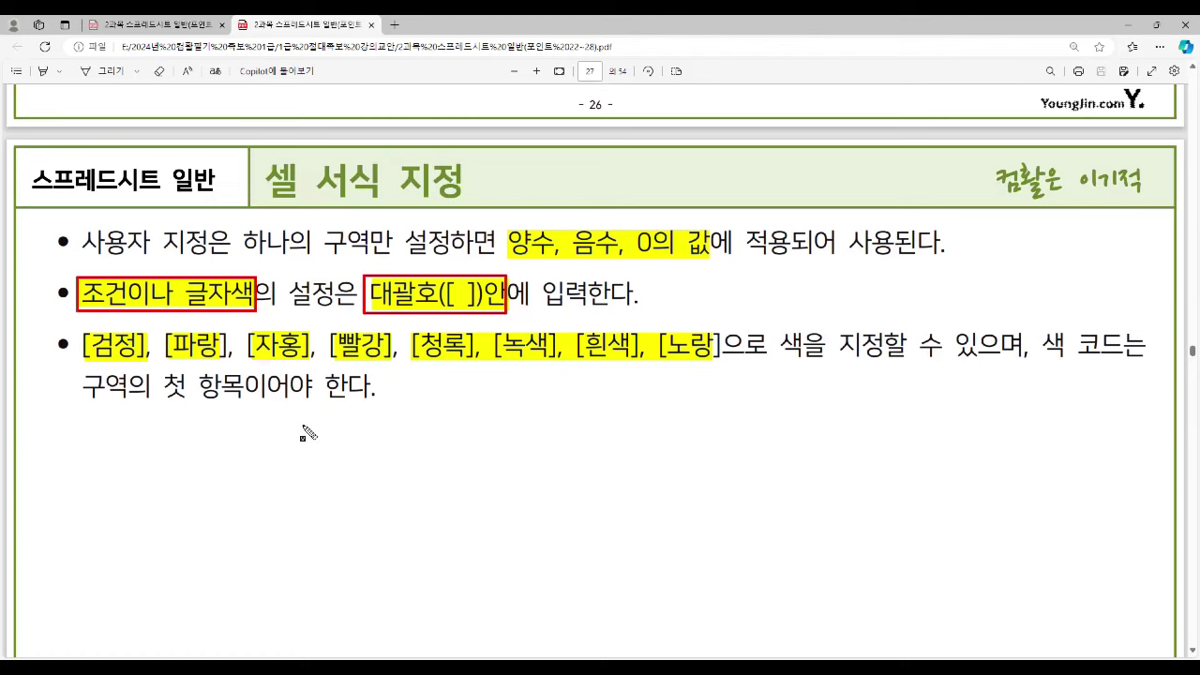
Mark the first-item rule for colour codes on page 27, and on page 28 mark the 숫자 서식 heading with its # and 0 rules
{"action": "left_click_drag", "start_coordinate": [85, 388], "coordinate": [246, 411]}
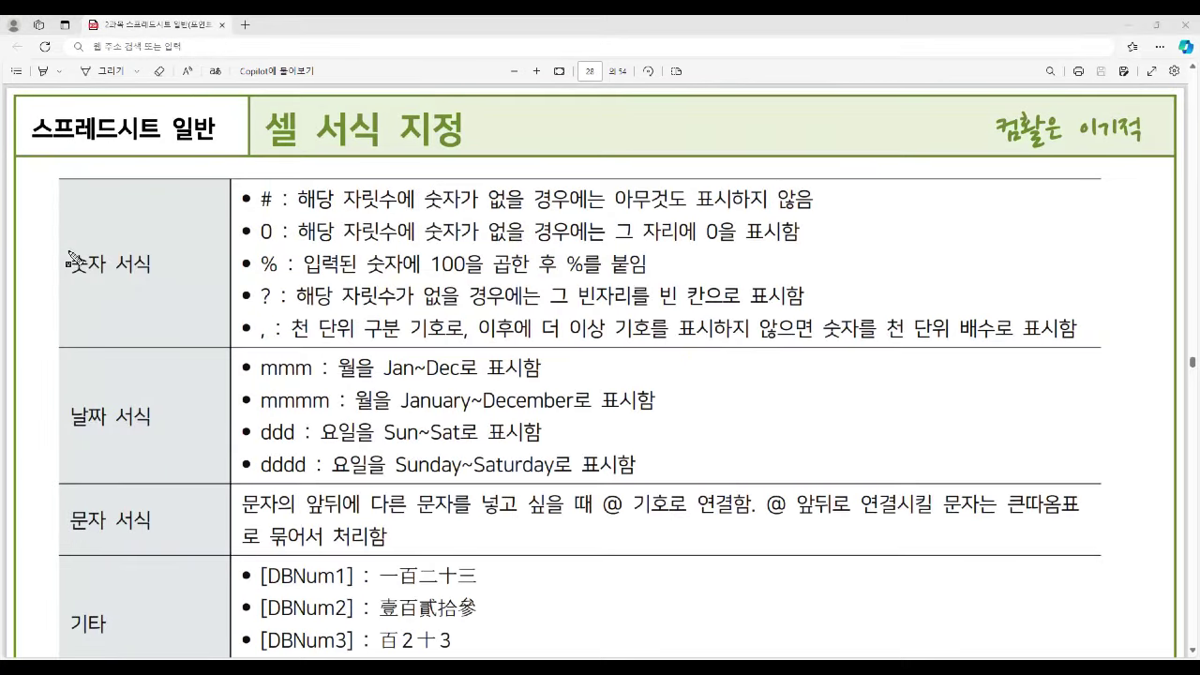
{"action": "left_click_drag", "start_coordinate": [70, 262], "coordinate": [152, 266]}
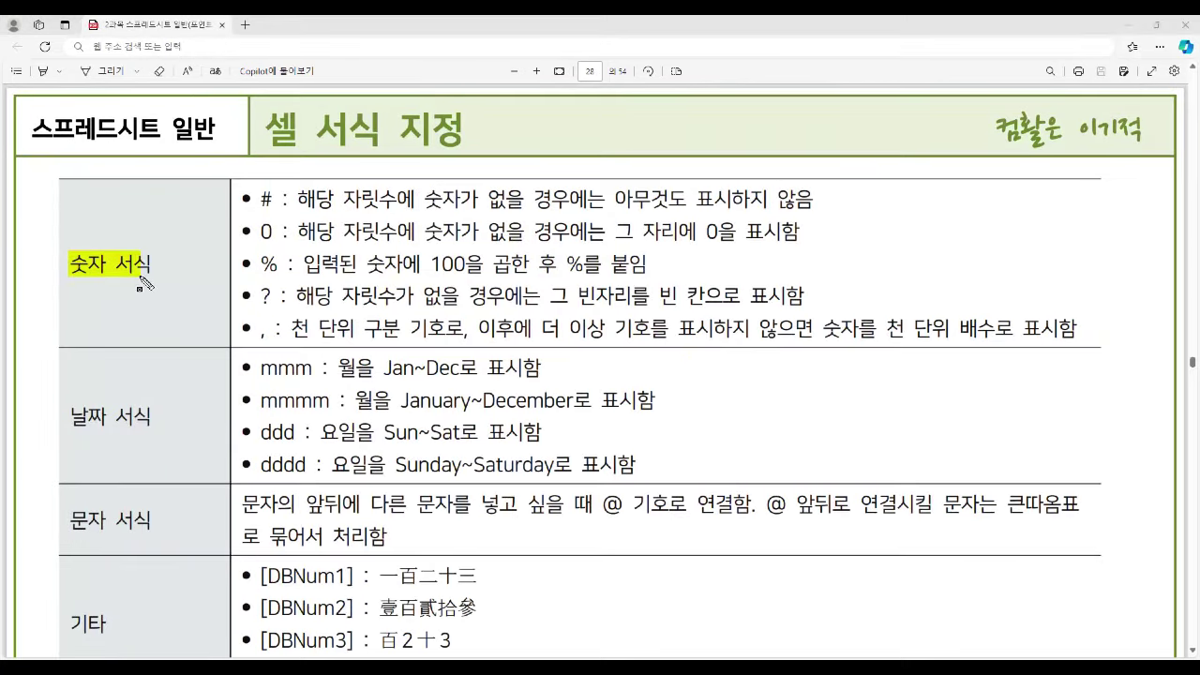
{"action": "left_click_drag", "start_coordinate": [259, 199], "coordinate": [274, 201]}
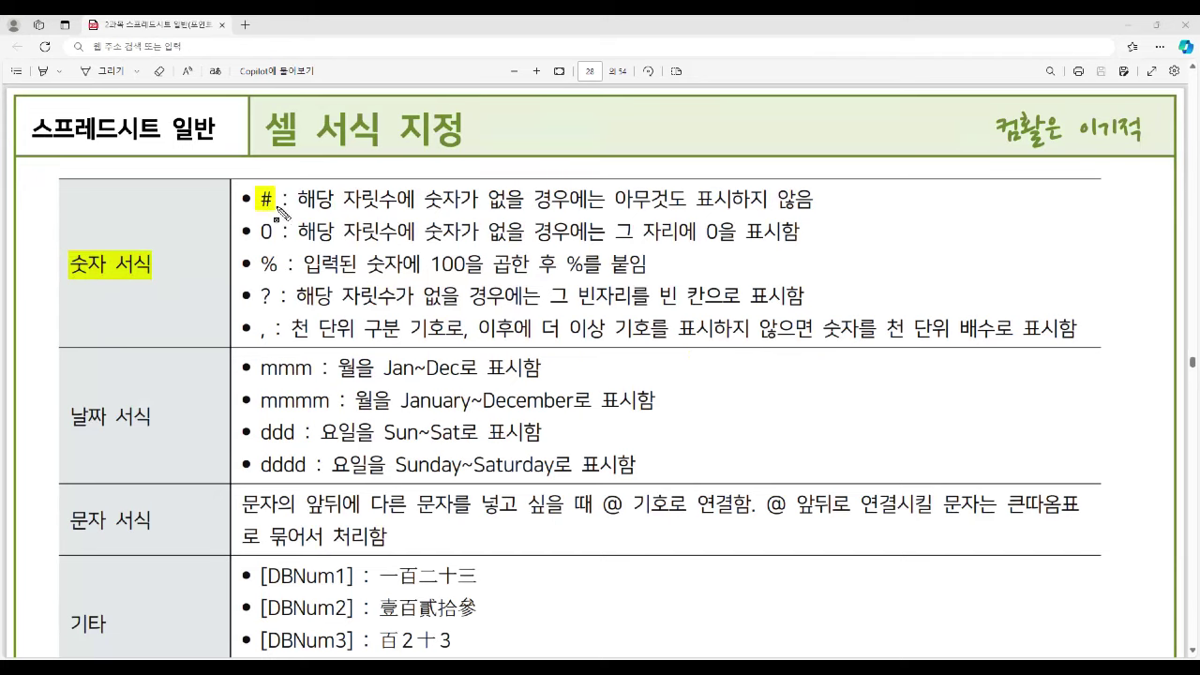
{"action": "left_click_drag", "start_coordinate": [298, 199], "coordinate": [809, 212]}
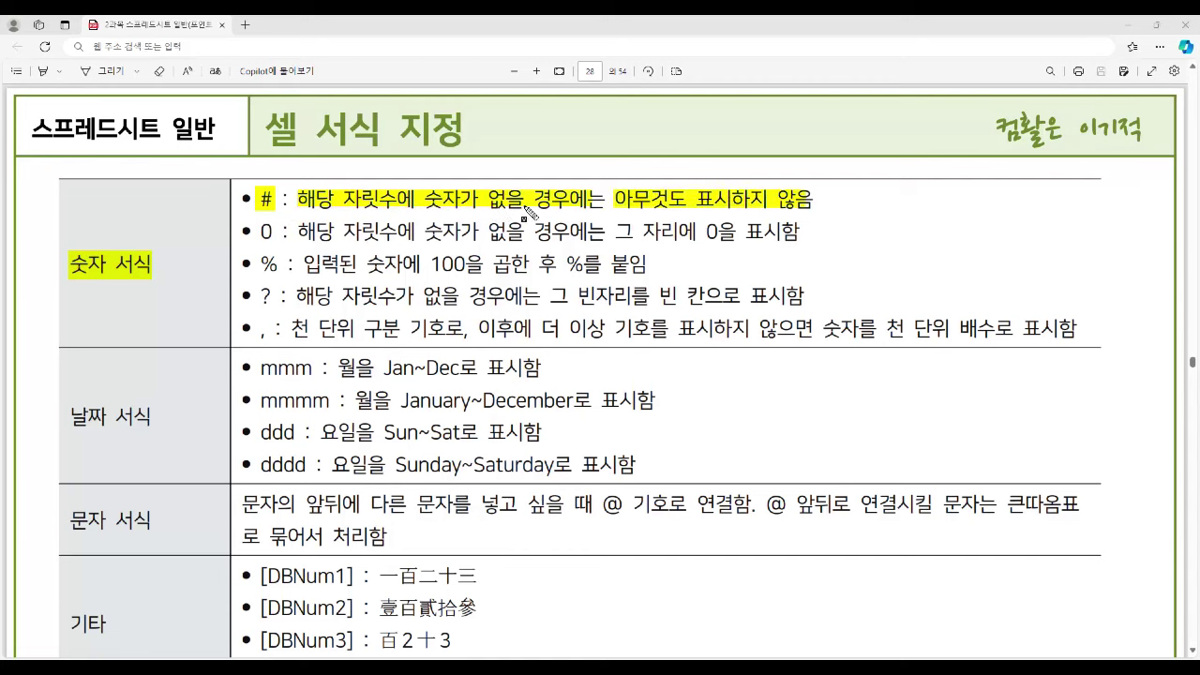
{"action": "left_click_drag", "start_coordinate": [257, 230], "coordinate": [273, 233]}
{"action": "left_click_drag", "start_coordinate": [617, 233], "coordinate": [795, 245]}
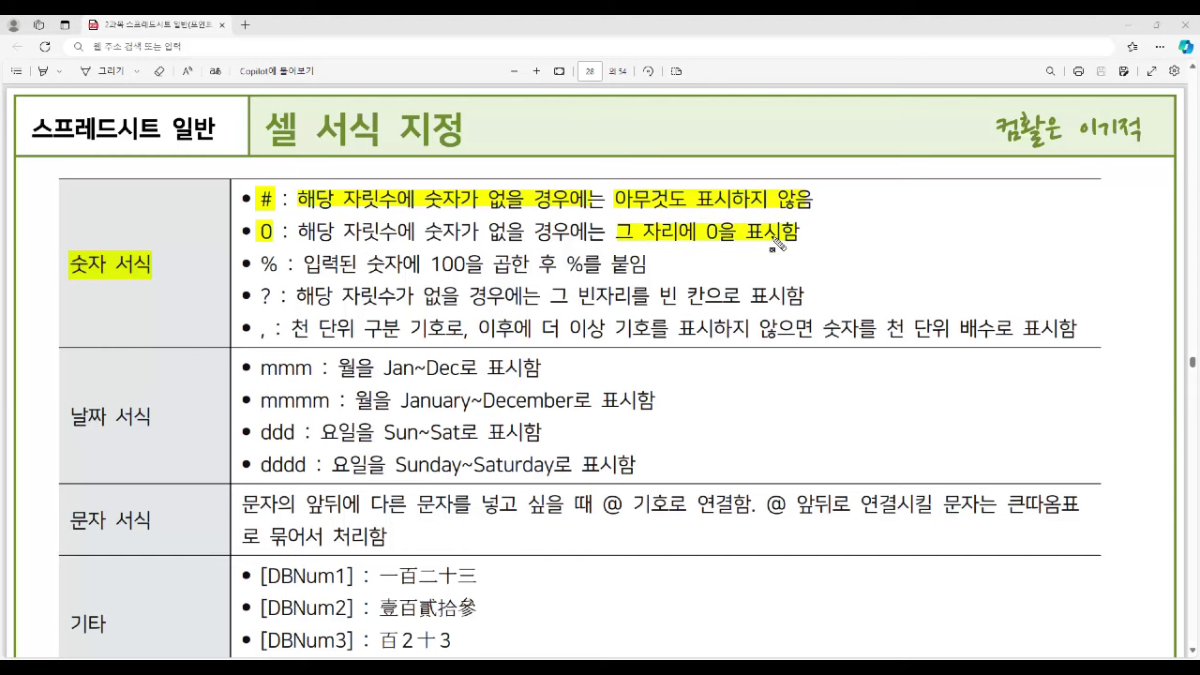
Mark the %, ? and comma codes with their display rules, and box the phrase 숫자를 천 단위 배수로 표시함
{"action": "left_click_drag", "start_coordinate": [257, 264], "coordinate": [276, 265]}
{"action": "left_click_drag", "start_coordinate": [433, 262], "coordinate": [647, 267]}
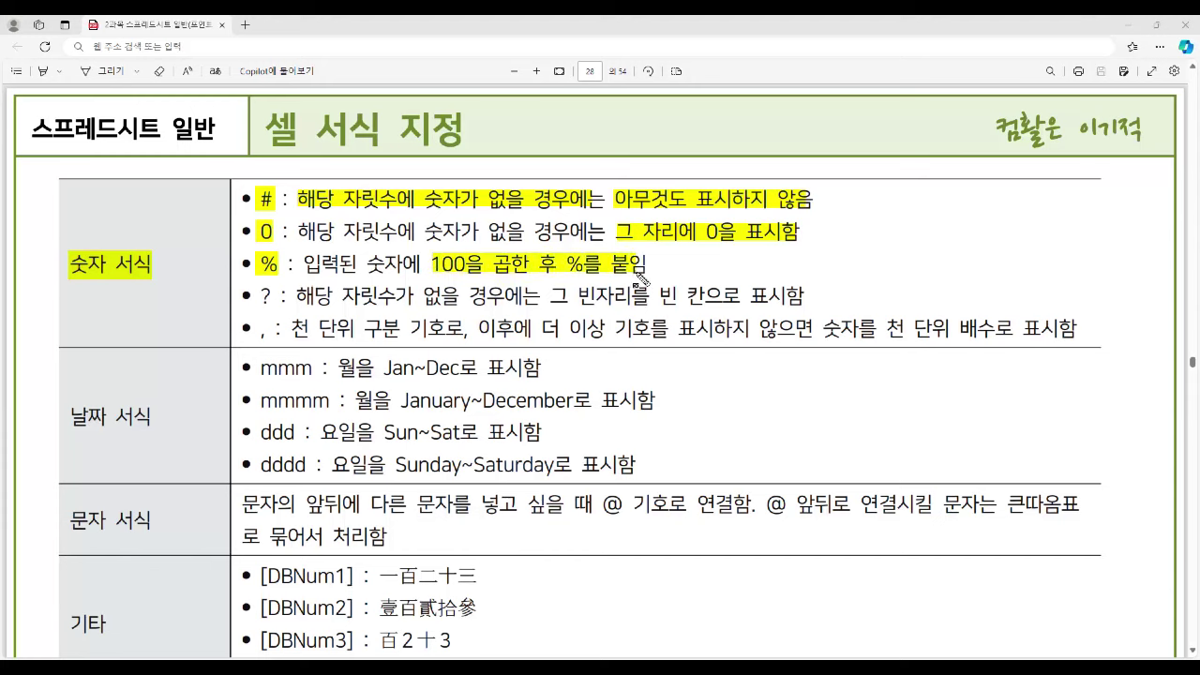
{"action": "left_click_drag", "start_coordinate": [259, 296], "coordinate": [276, 297]}
{"action": "left_click_drag", "start_coordinate": [552, 297], "coordinate": [802, 308]}
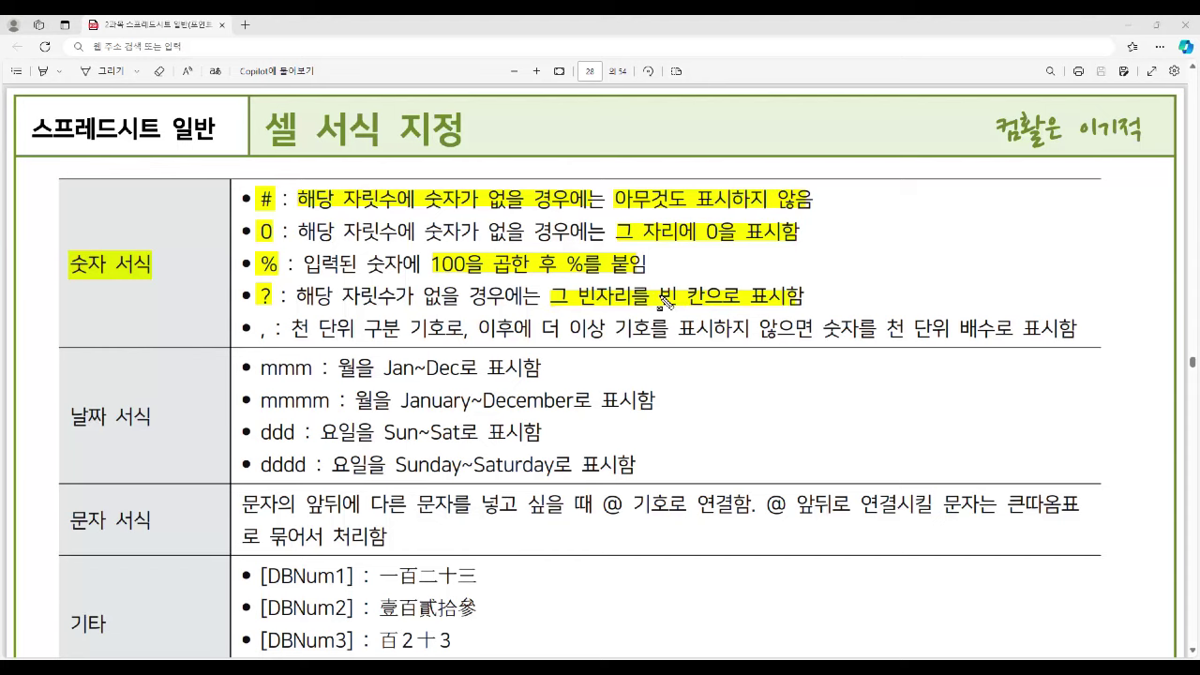
{"action": "left_click_drag", "start_coordinate": [255, 329], "coordinate": [267, 331]}
{"action": "left_click_drag", "start_coordinate": [296, 330], "coordinate": [442, 338]}
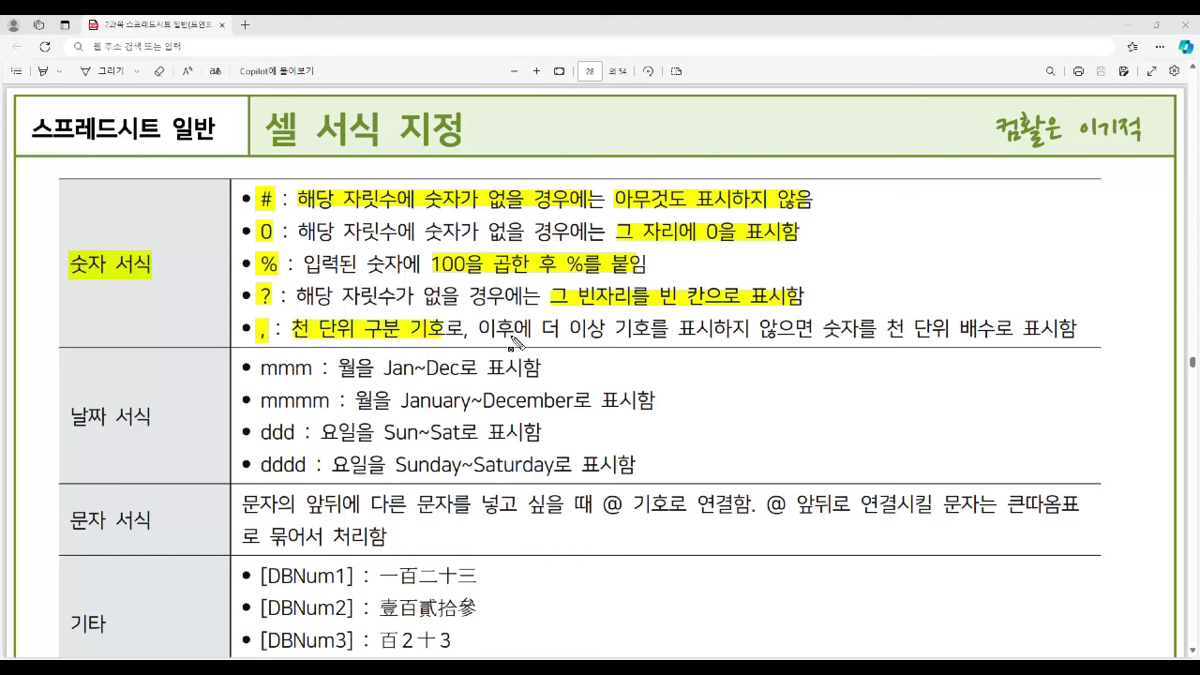
{"action": "left_click_drag", "start_coordinate": [619, 330], "coordinate": [1076, 342]}
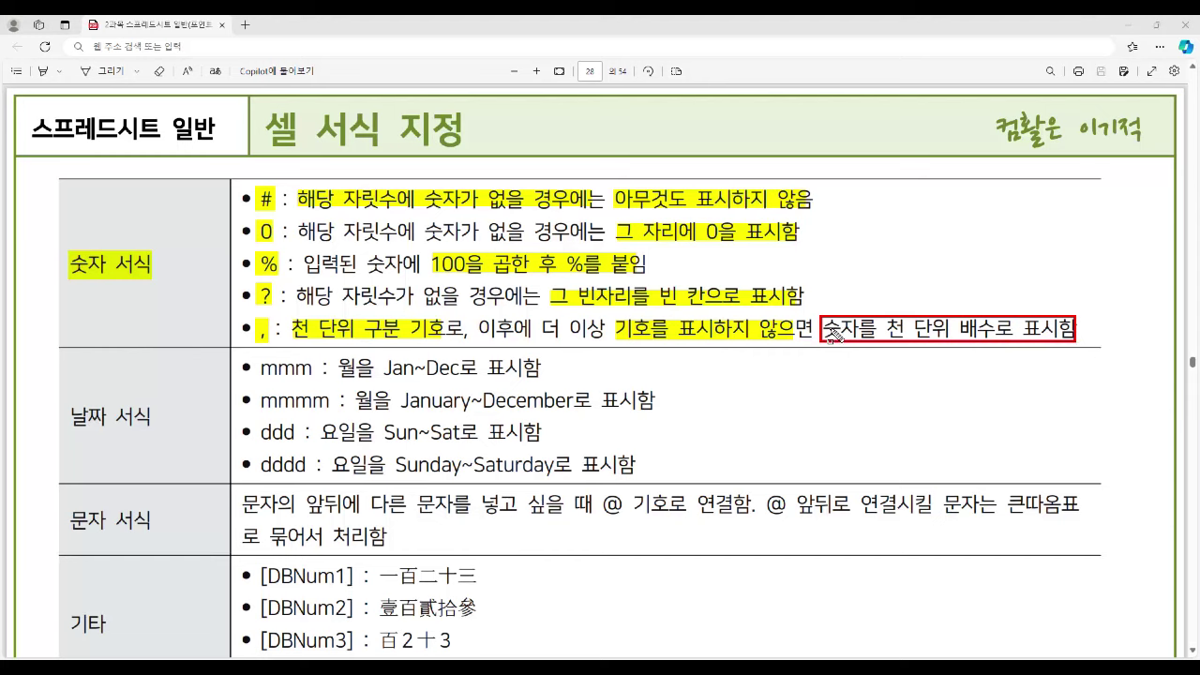
Mark the 날짜 서식 heading and the mmm, mmmm, ddd and dddd codes with their month and weekday ranges
{"action": "left_click_drag", "start_coordinate": [70, 417], "coordinate": [153, 433]}
{"action": "left_click_drag", "start_coordinate": [261, 369], "coordinate": [461, 381]}
{"action": "left_click_drag", "start_coordinate": [260, 401], "coordinate": [330, 401]}
{"action": "left_click_drag", "start_coordinate": [400, 400], "coordinate": [572, 401]}
{"action": "left_click_drag", "start_coordinate": [261, 432], "coordinate": [294, 432]}
{"action": "left_click_drag", "start_coordinate": [383, 433], "coordinate": [464, 442]}
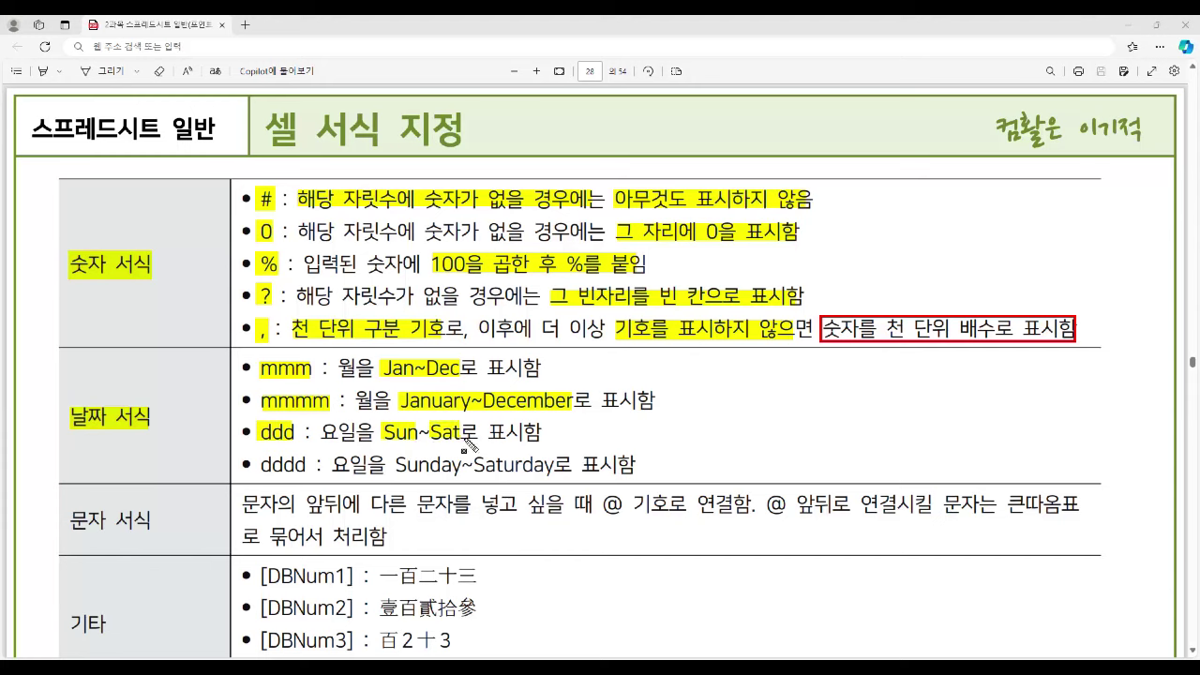
{"action": "left_click_drag", "start_coordinate": [257, 474], "coordinate": [311, 476]}
{"action": "left_click_drag", "start_coordinate": [394, 466], "coordinate": [549, 475]}
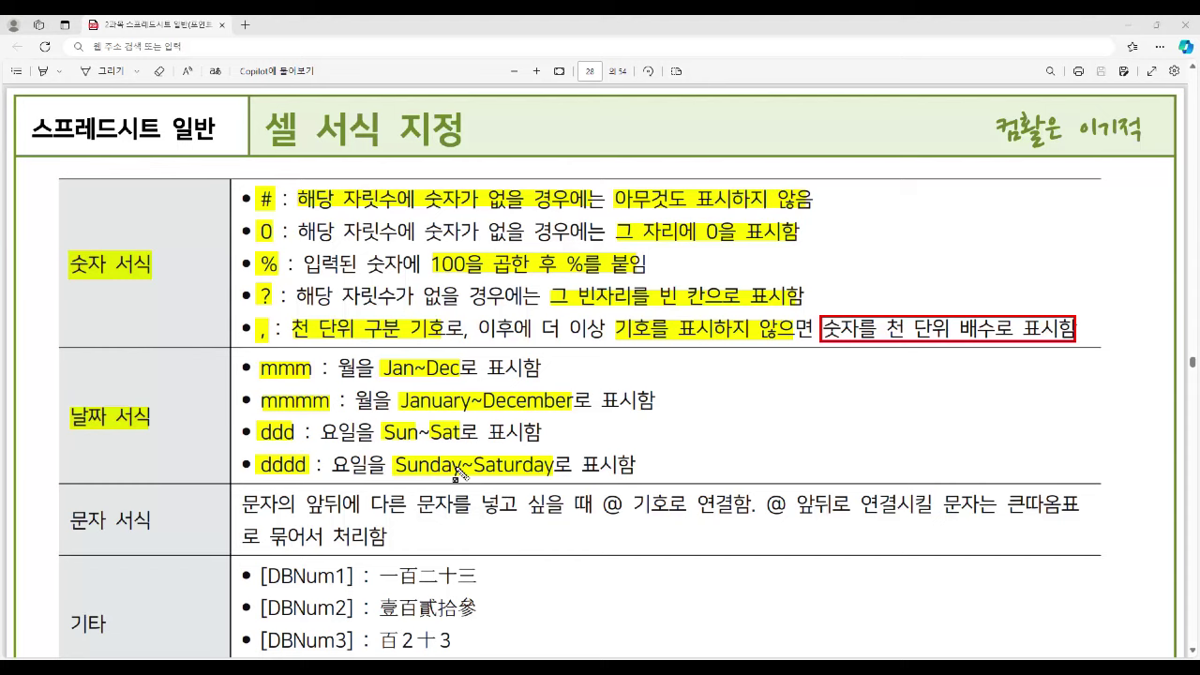
Mark the 문자 서식 heading and the key phrases on using @ to join text enclosed in double quotation marks
{"action": "left_click_drag", "start_coordinate": [71, 520], "coordinate": [148, 522]}
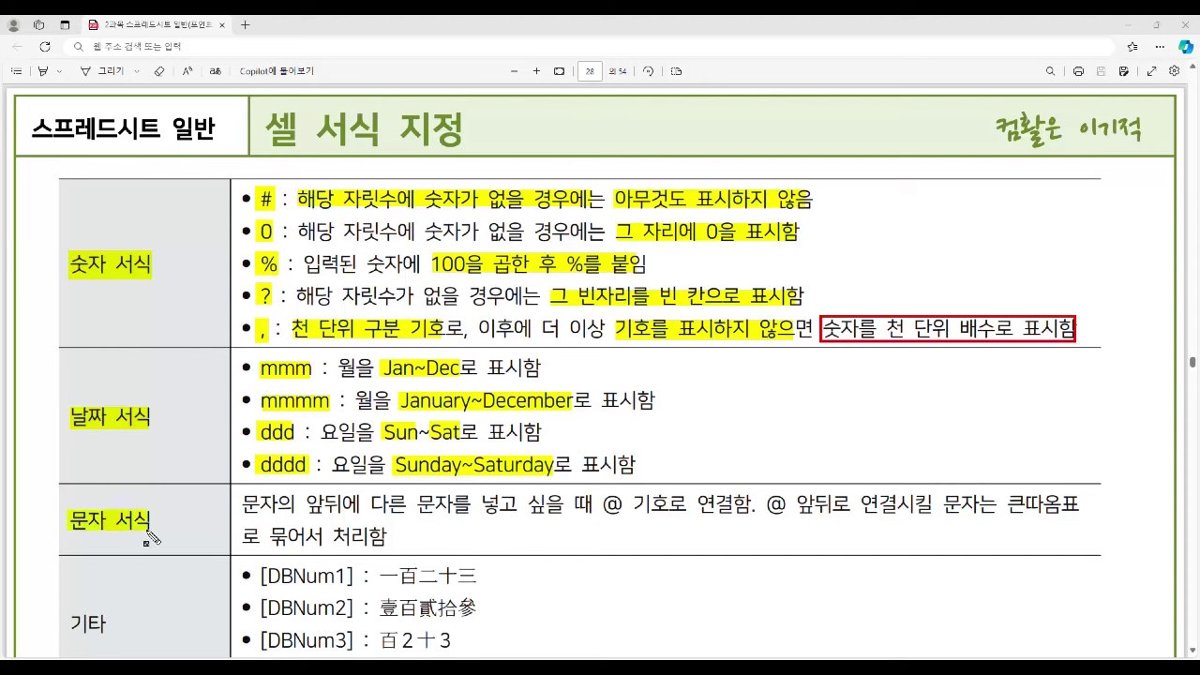
{"action": "left_click_drag", "start_coordinate": [601, 506], "coordinate": [624, 506]}
{"action": "left_click_drag", "start_coordinate": [764, 506], "coordinate": [1069, 516]}
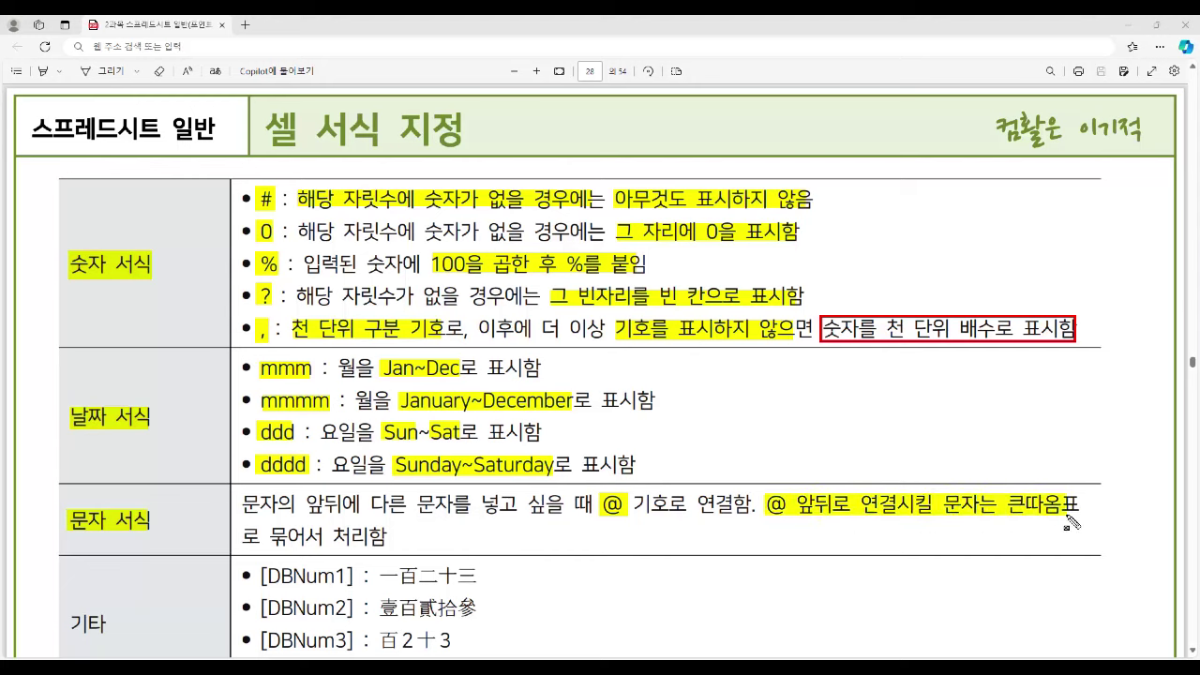
{"action": "left_click_drag", "start_coordinate": [246, 533], "coordinate": [386, 537]}
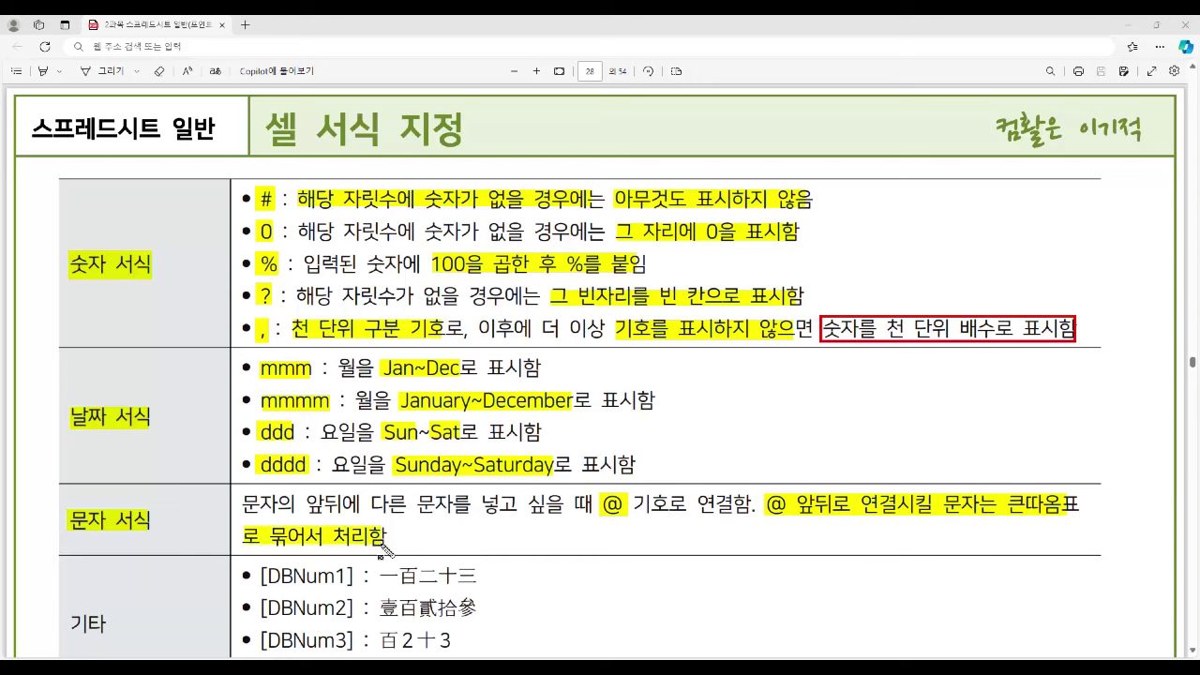
{"action": "left_click_drag", "start_coordinate": [246, 512], "coordinate": [579, 527]}
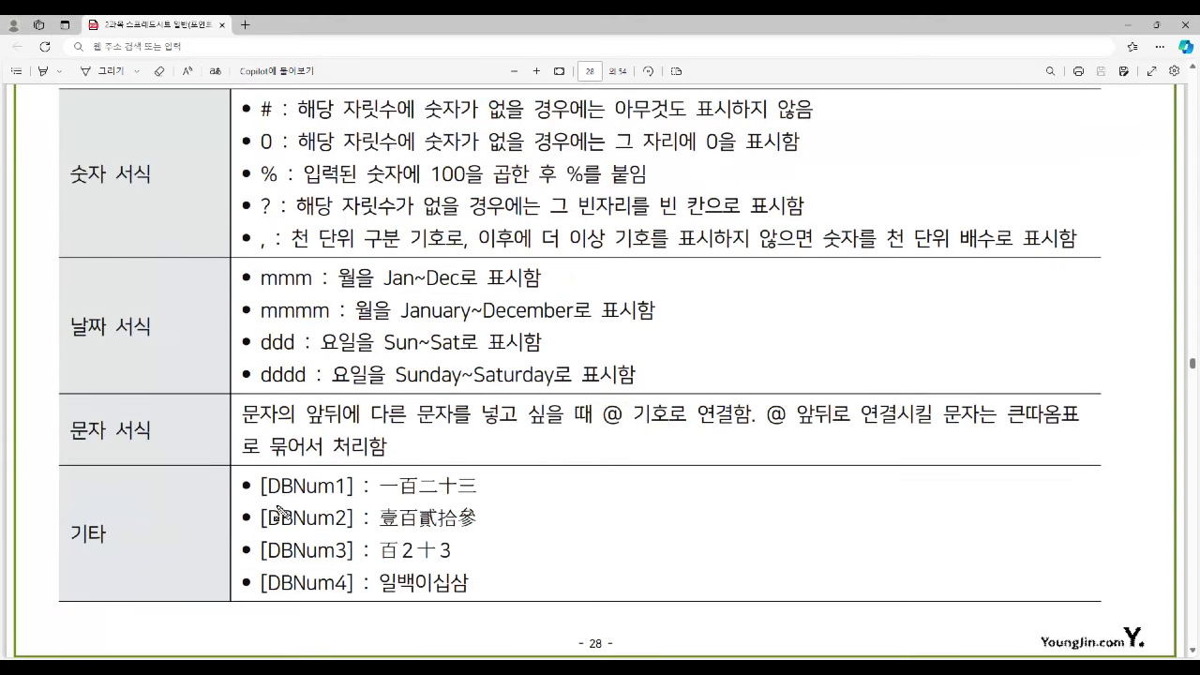
Mark the [DBNum1], [DBNum2] and [DBNum3] codes in the 기타 row of page 28
{"action": "left_click_drag", "start_coordinate": [265, 482], "coordinate": [354, 485]}
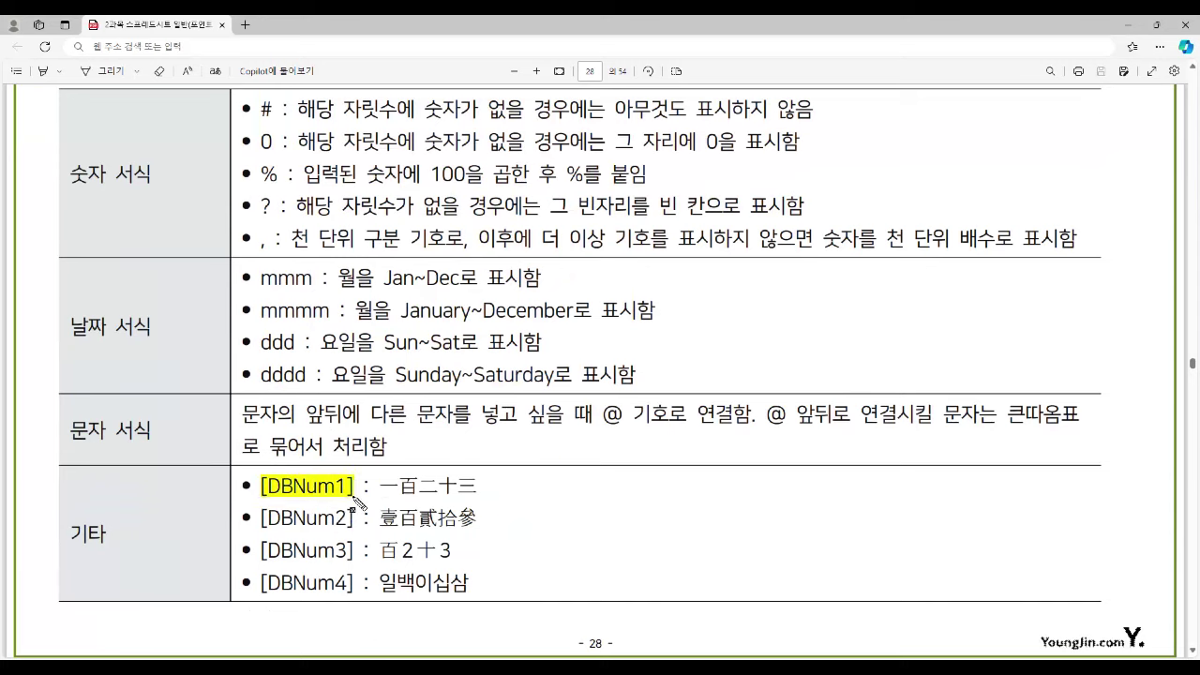
{"action": "left_click_drag", "start_coordinate": [264, 519], "coordinate": [356, 525]}
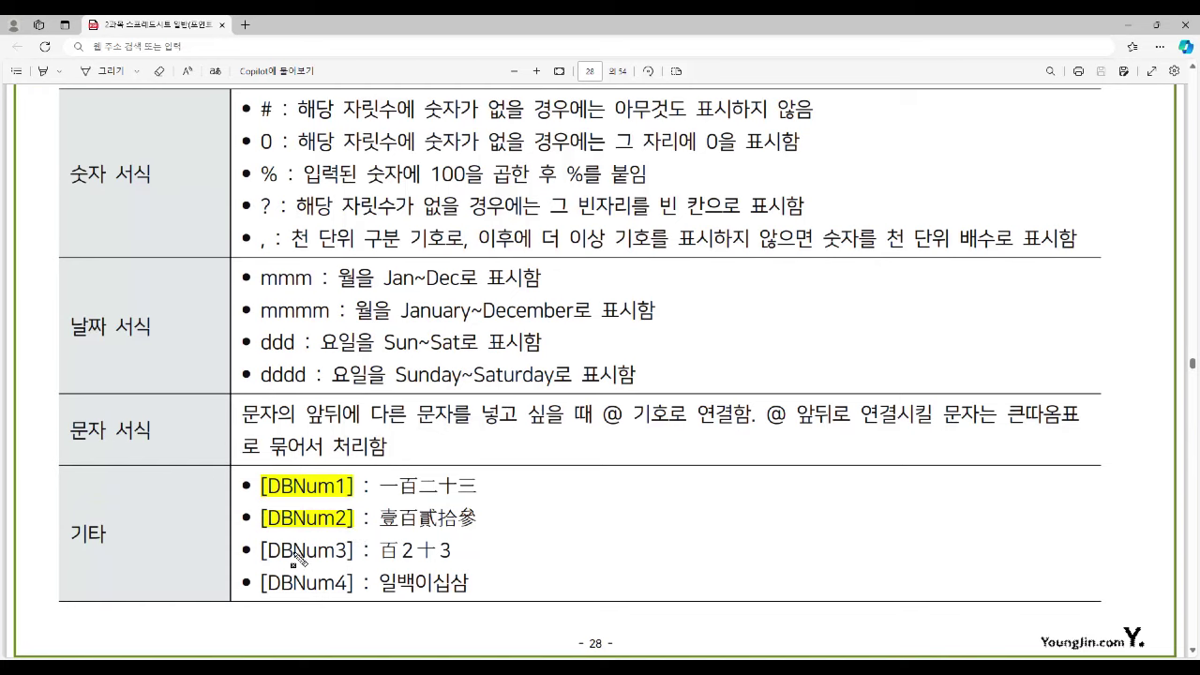
{"action": "left_click_drag", "start_coordinate": [264, 551], "coordinate": [355, 555]}
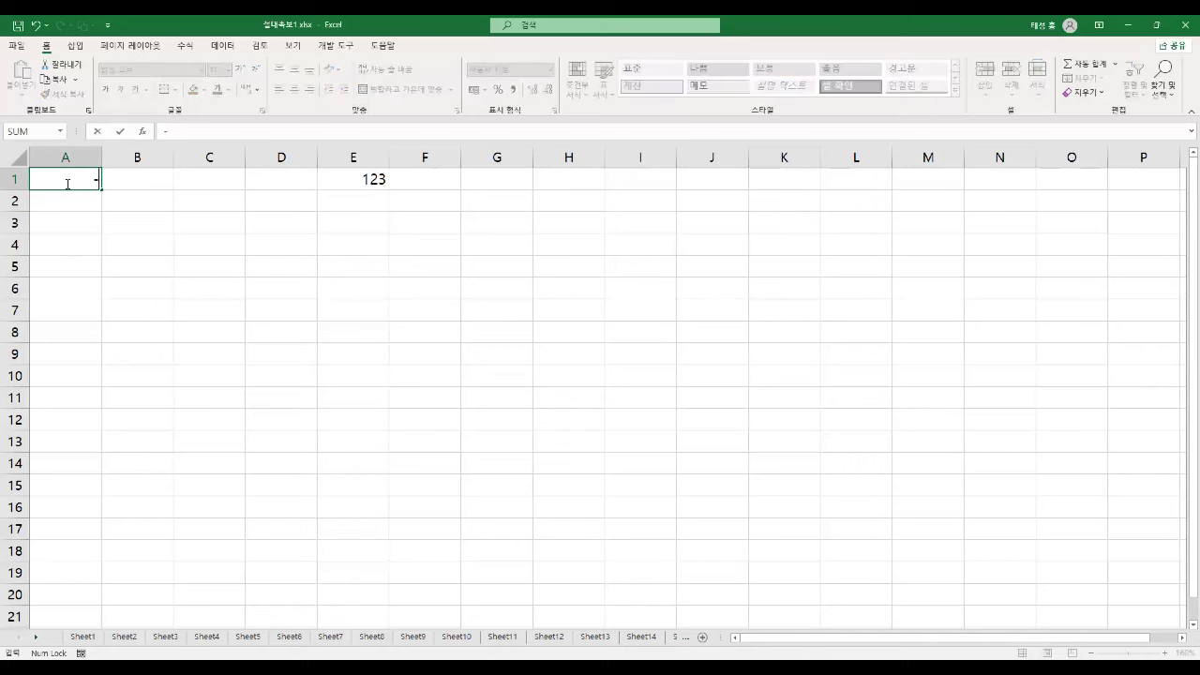
Test the custom format of cell A1 by entering -555, 0 and the text 이기적 one after another
{"action": "type", "text": "-555"}
{"action": "key", "text": "Return"}
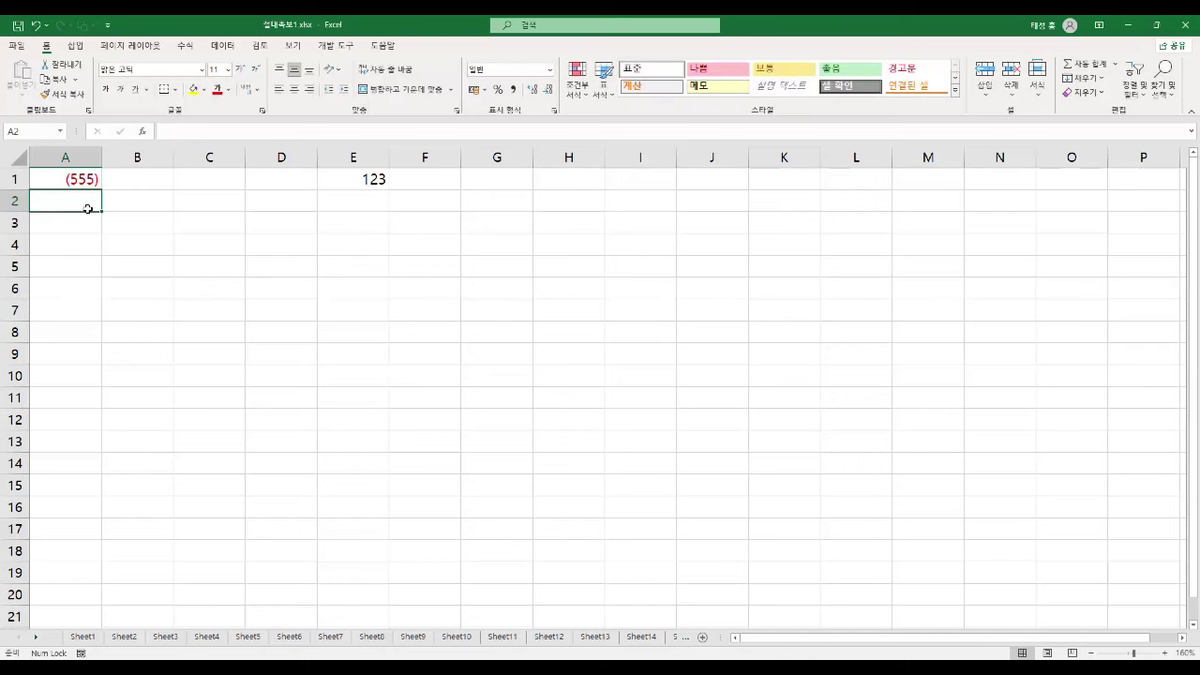
{"action": "left_click", "coordinate": [74, 179]}
{"action": "type", "text": "0"}
{"action": "key", "text": "Return"}
{"action": "left_click", "coordinate": [67, 181]}
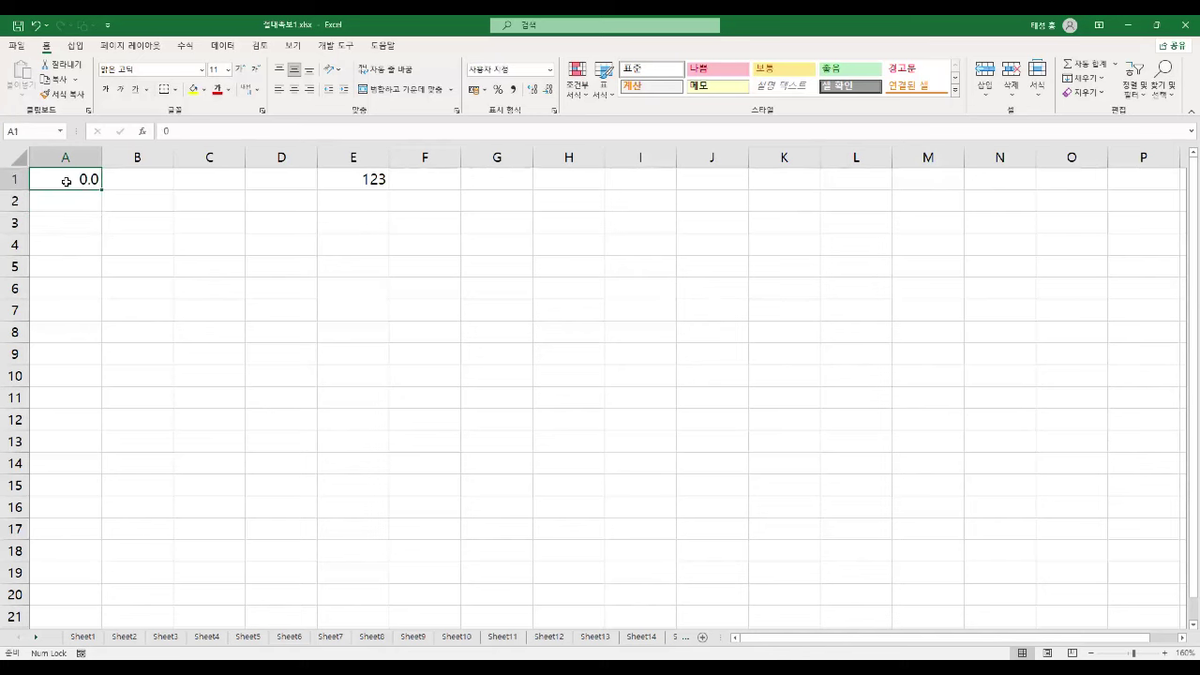
{"action": "type", "text": "이기적절대족보"}
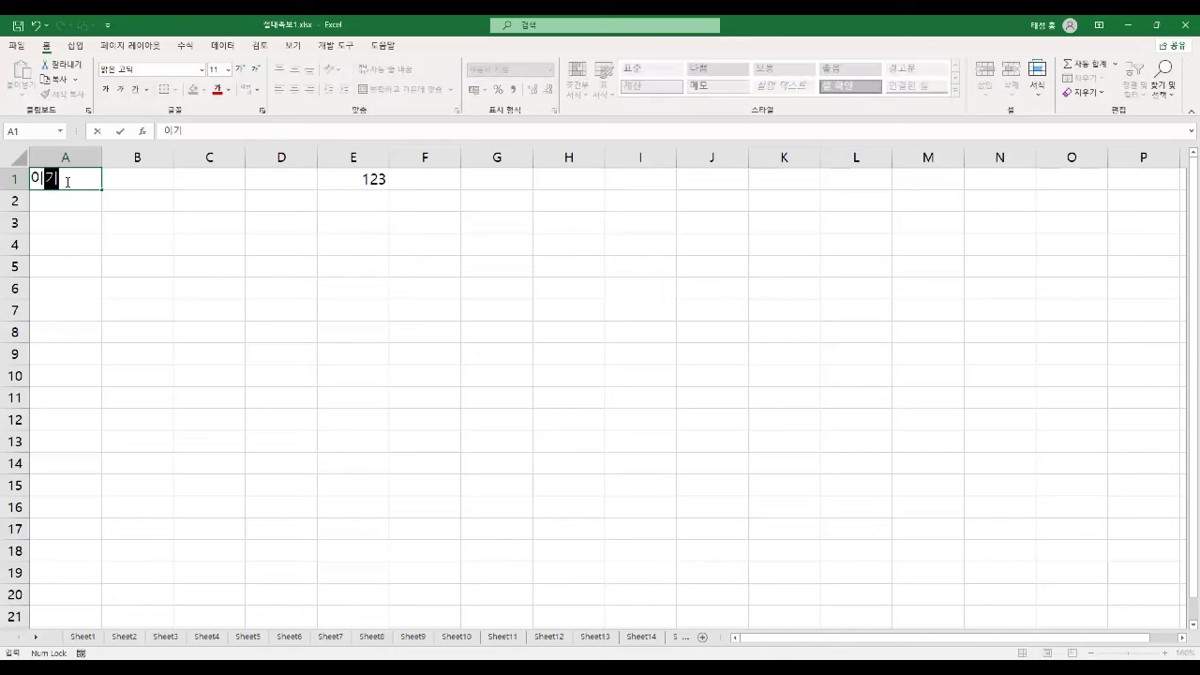
{"action": "key", "text": "Return"}
{"action": "left_click", "coordinate": [67, 181]}
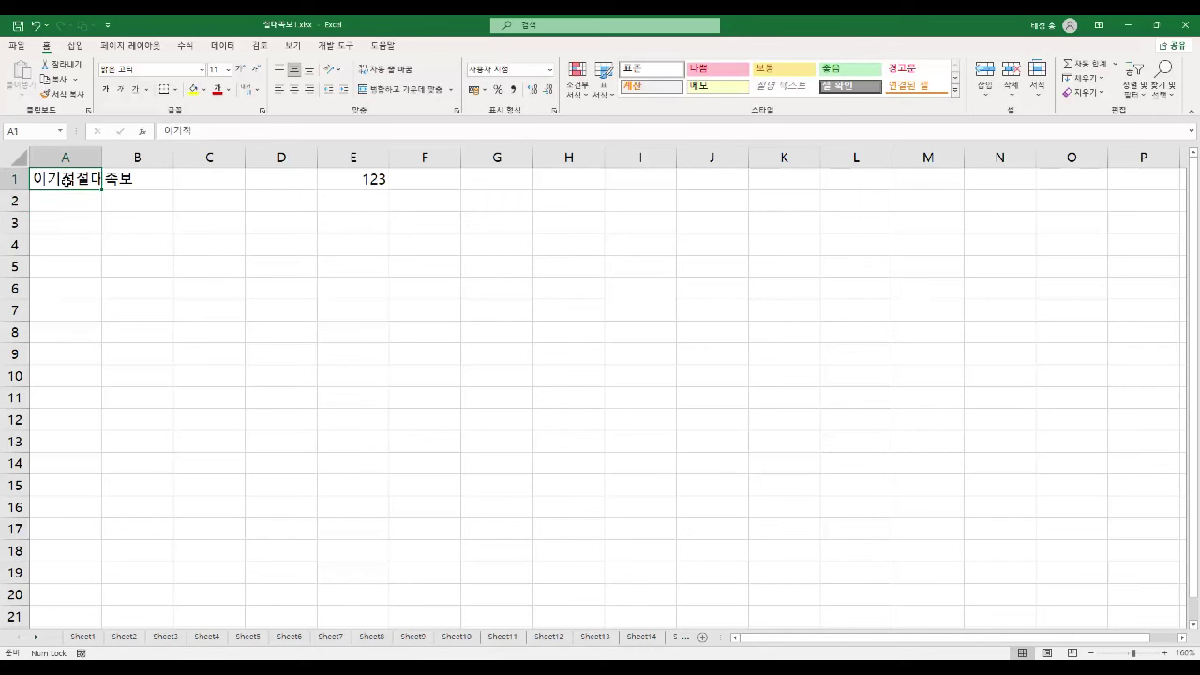
Open cell A1's custom number format code for editing in the cell format settings and apply it
{"action": "right_click", "coordinate": [66, 180]}
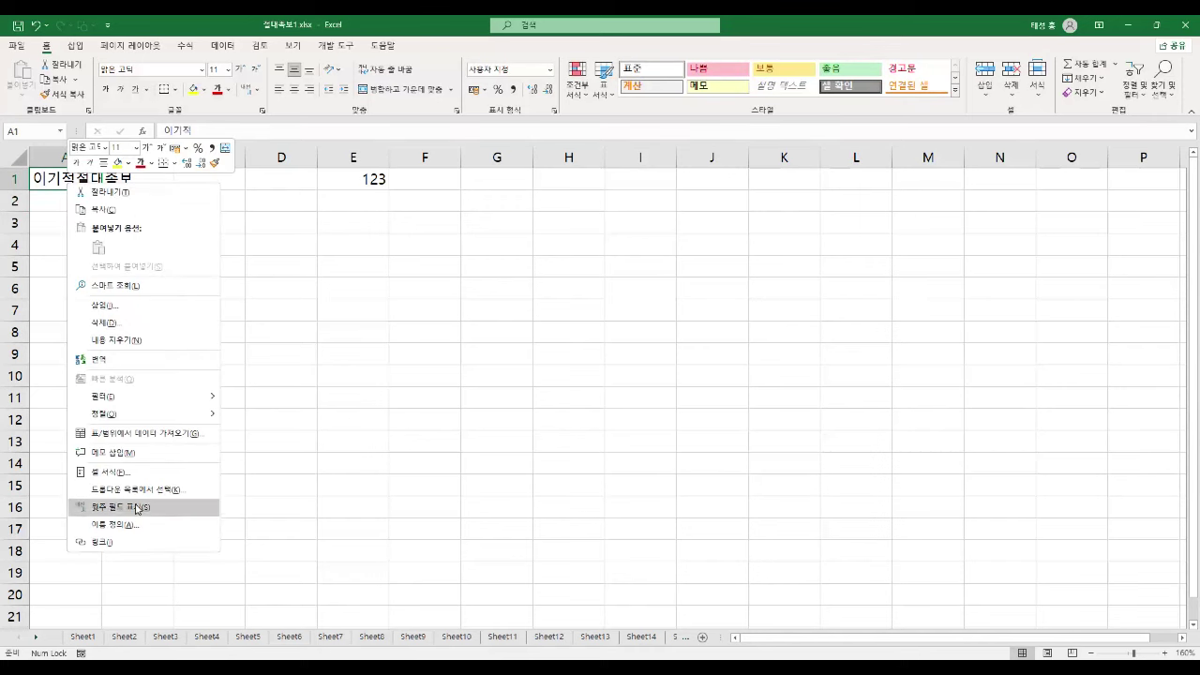
{"action": "left_click", "coordinate": [126, 476]}
{"action": "left_click_drag", "start_coordinate": [247, 302], "coordinate": [628, 237]}
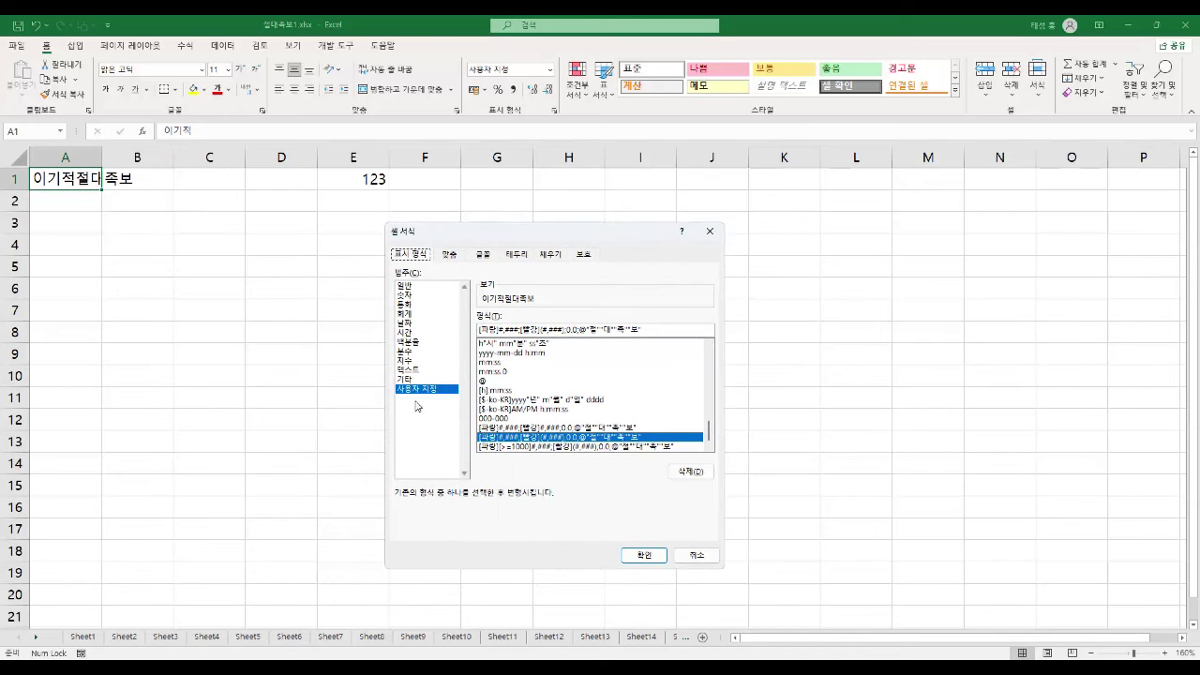
{"action": "left_click", "coordinate": [511, 329]}
{"action": "left_click", "coordinate": [644, 555]}
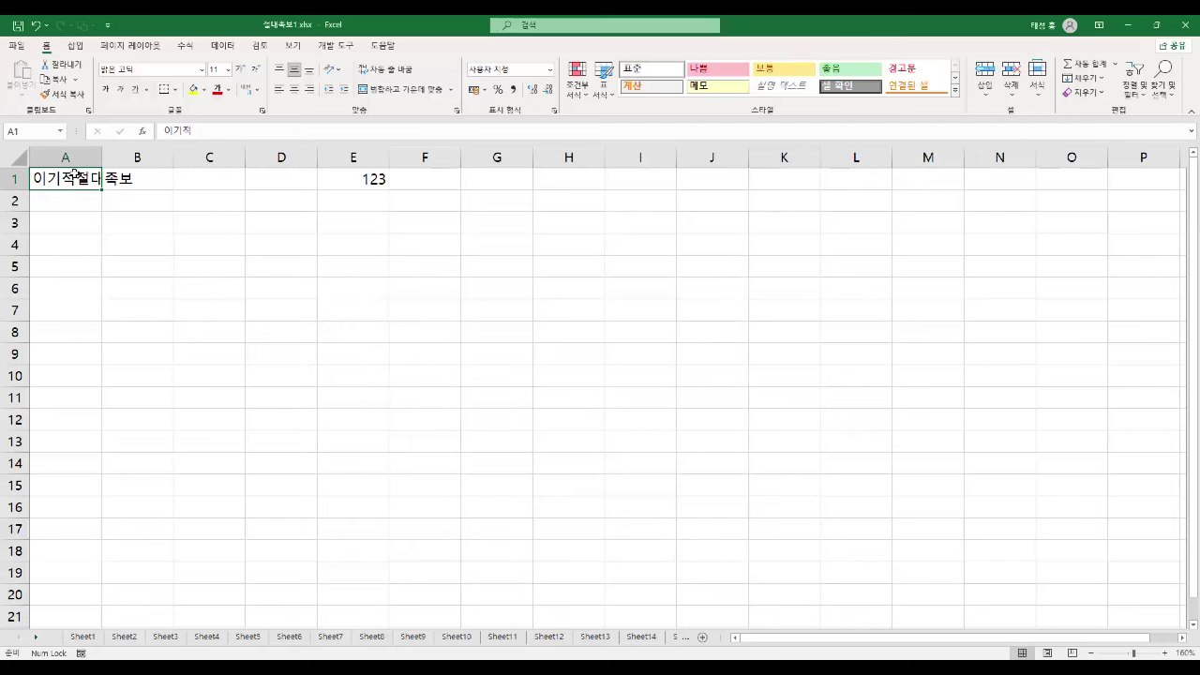
Test the applied format in cell A1 with 9999 and with -9999
{"action": "type", "text": "9999"}
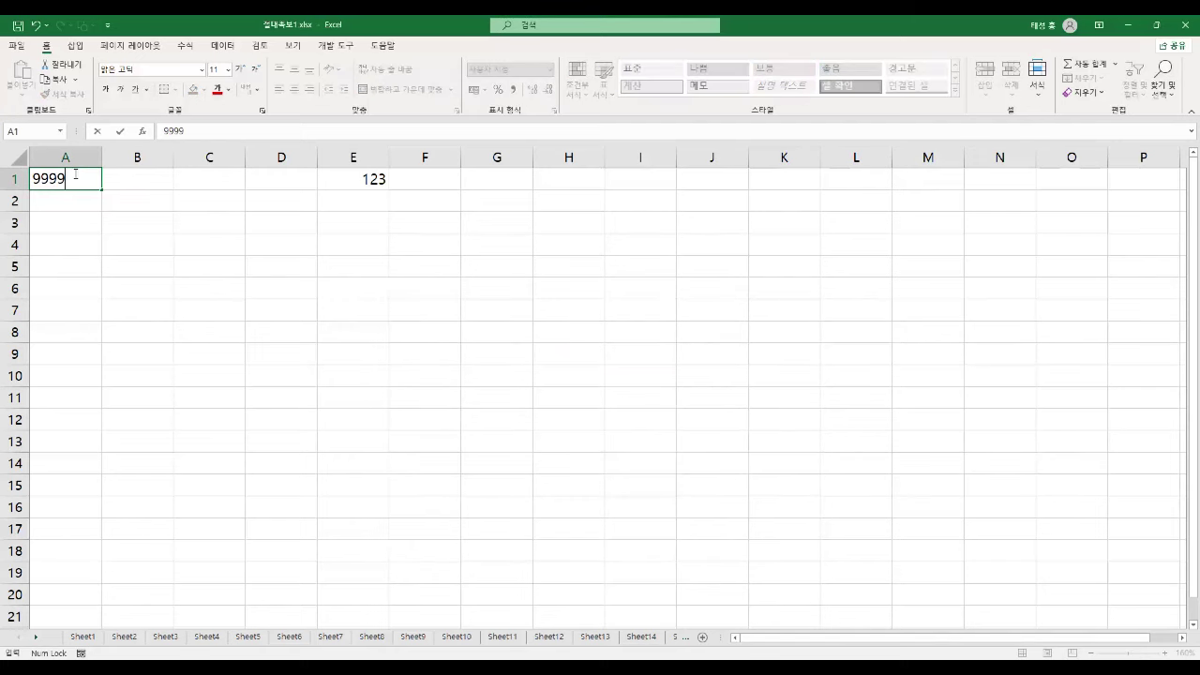
{"action": "key", "text": "Return"}
{"action": "left_click", "coordinate": [74, 176]}
{"action": "type", "text": "-9999"}
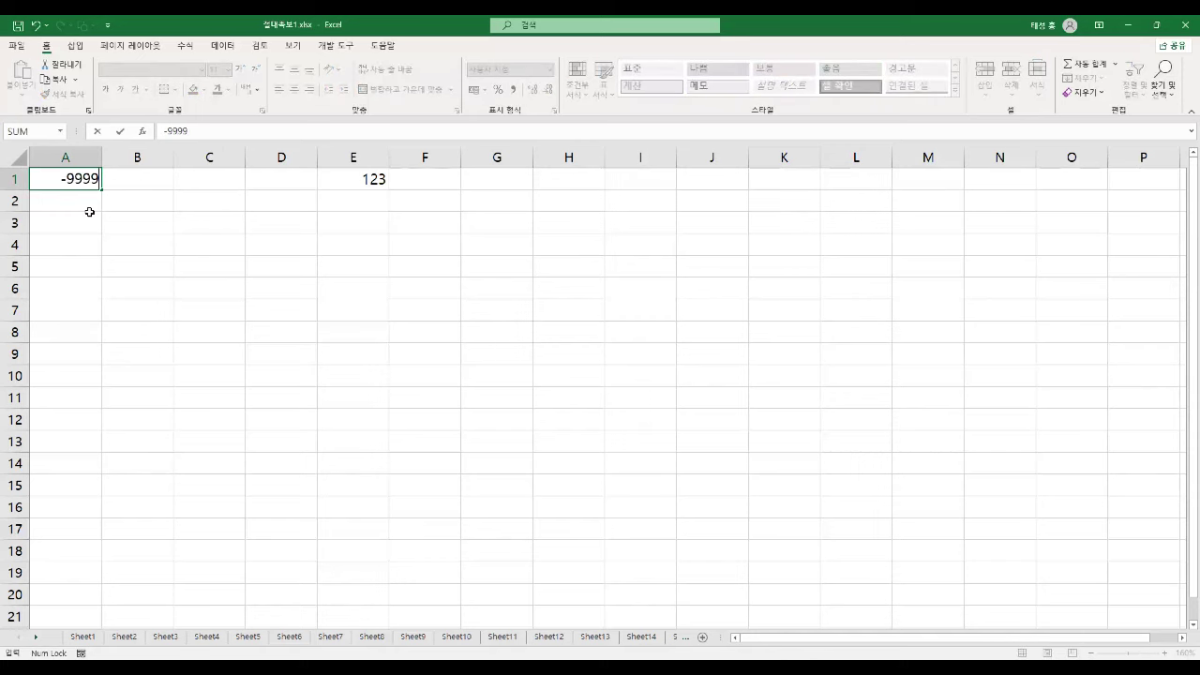
{"action": "key", "text": "Return"}
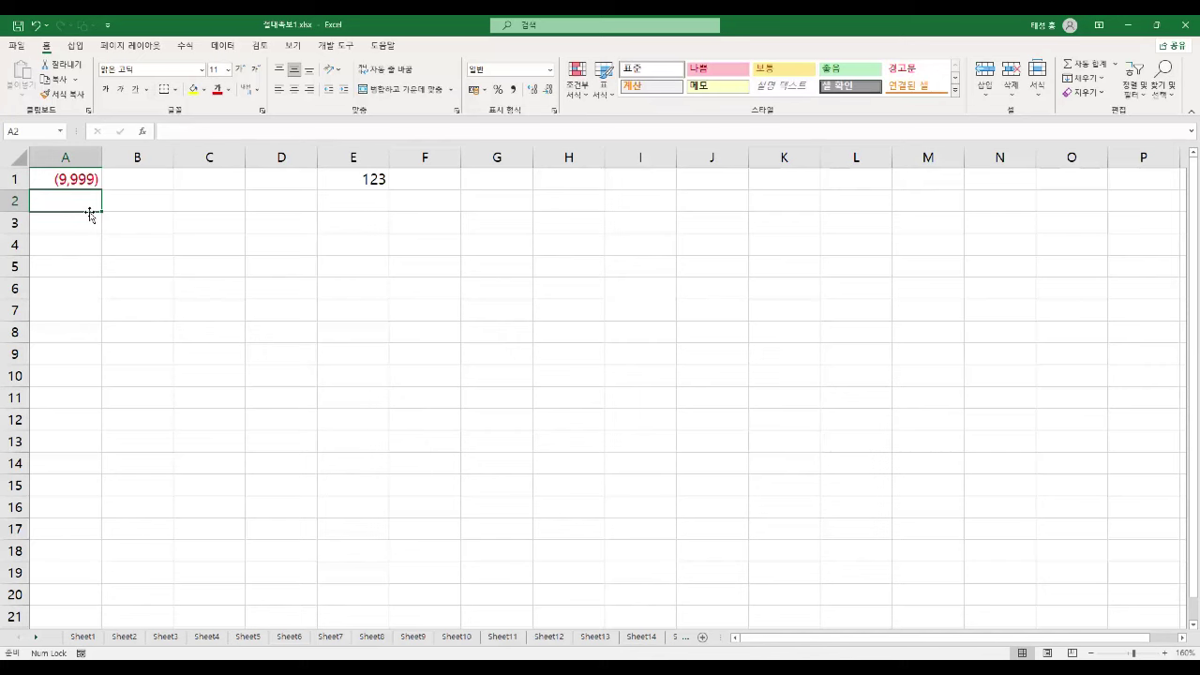
Enter 0 in cell A1, and replace it with the text 이기적 to test the zero and text sections
{"action": "left_click", "coordinate": [76, 178]}
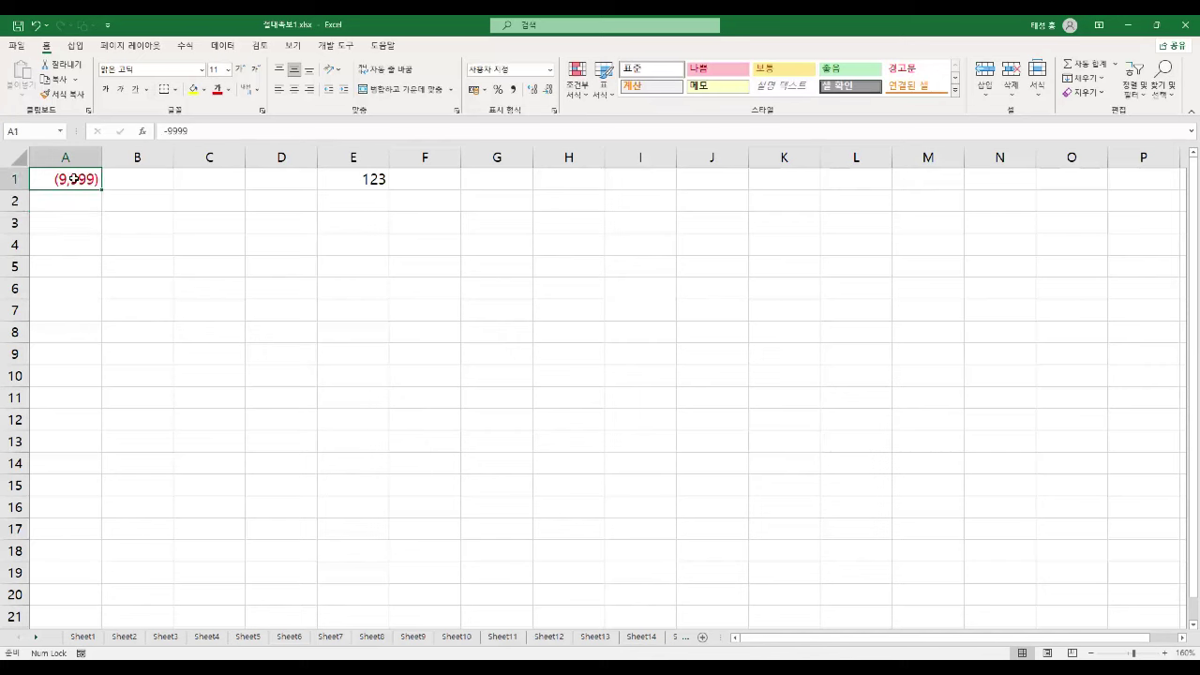
{"action": "type", "text": "0"}
{"action": "key", "text": "Return"}
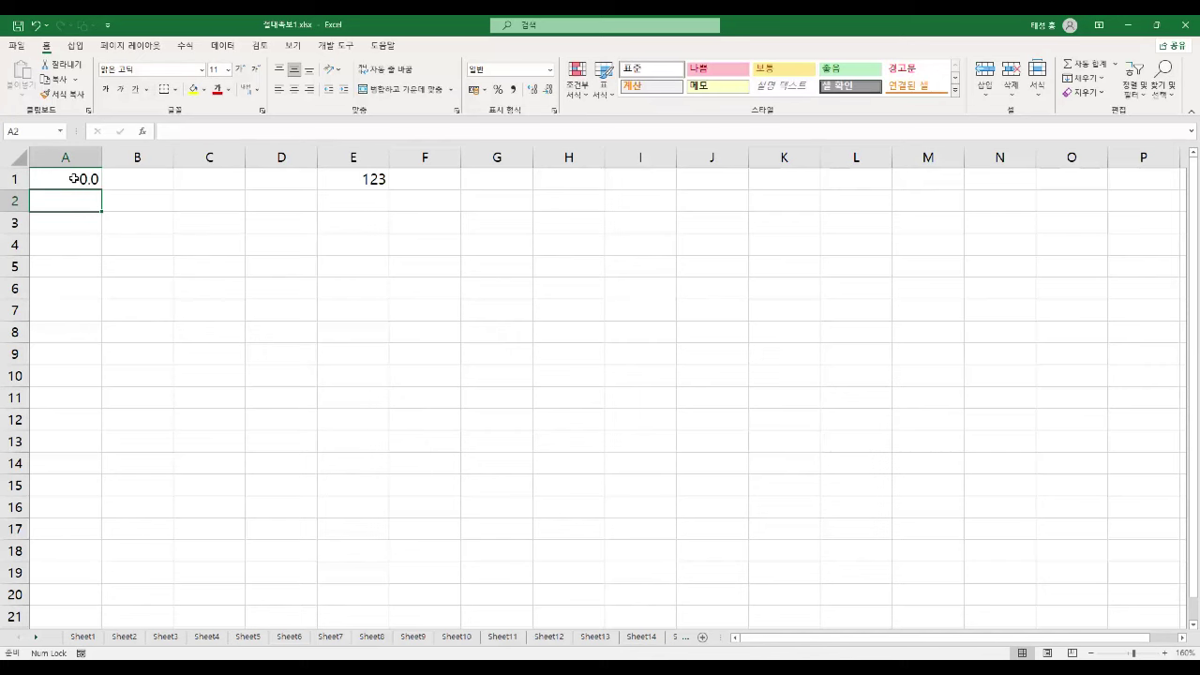
{"action": "left_click", "coordinate": [74, 179]}
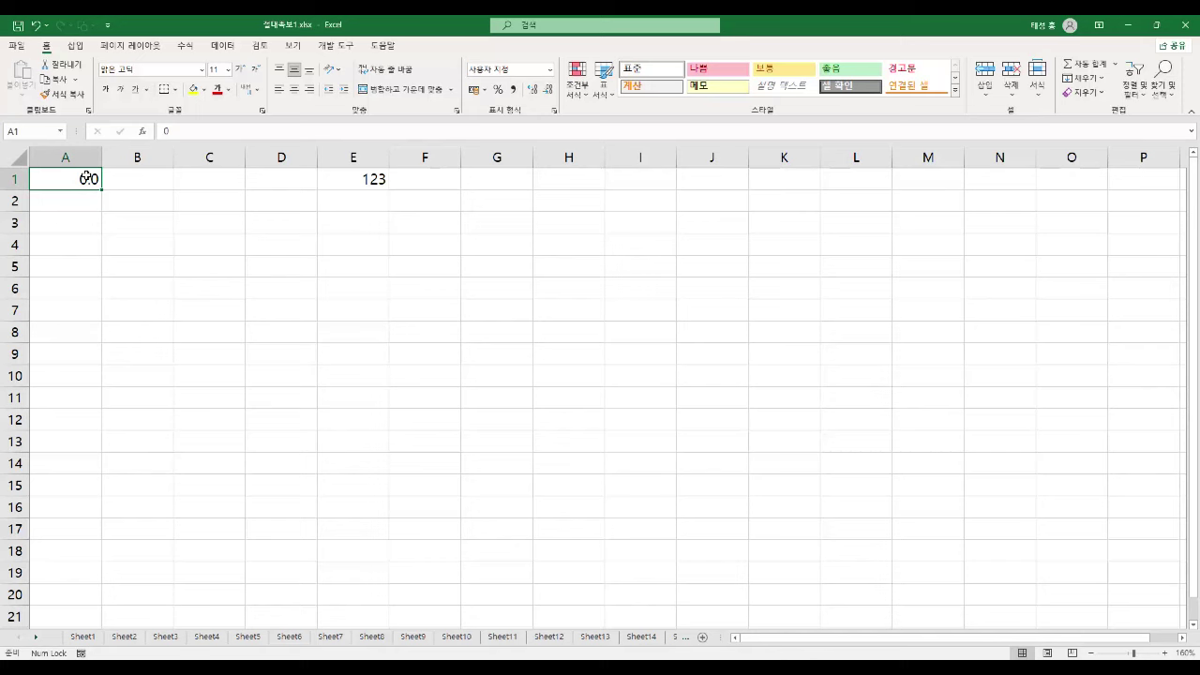
{"action": "type", "text": "이기적"}
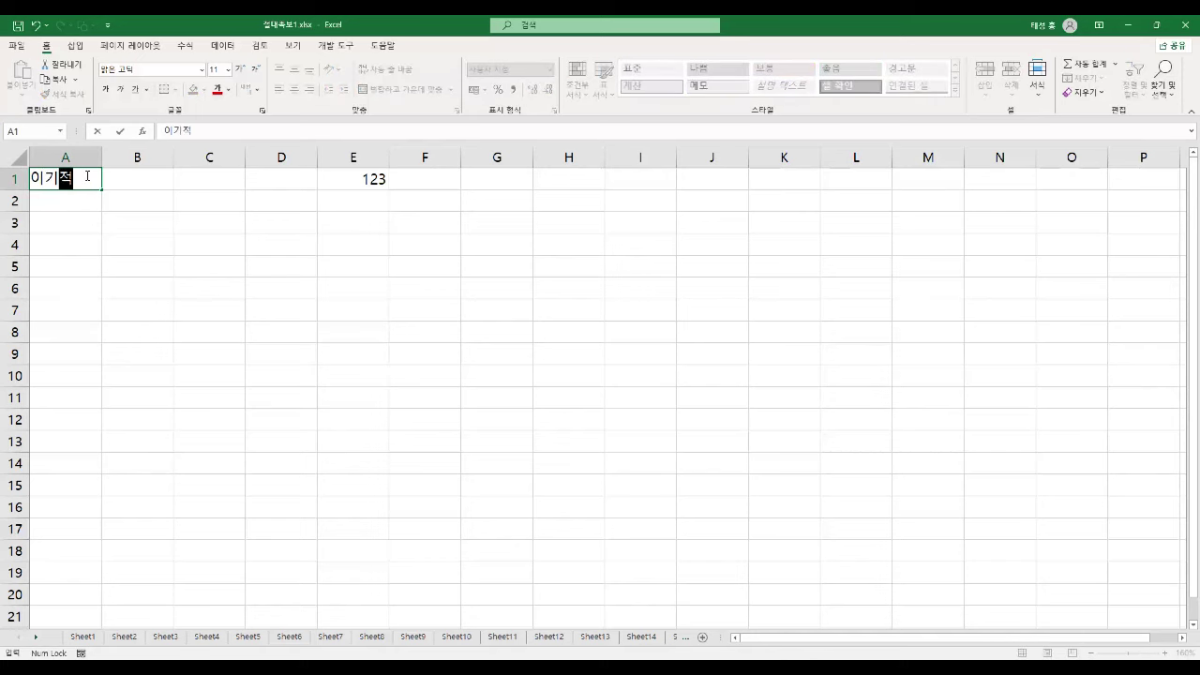
{"action": "type", "text": "절대족보"}
{"action": "key", "text": "Return"}
{"action": "left_click", "coordinate": [85, 176]}
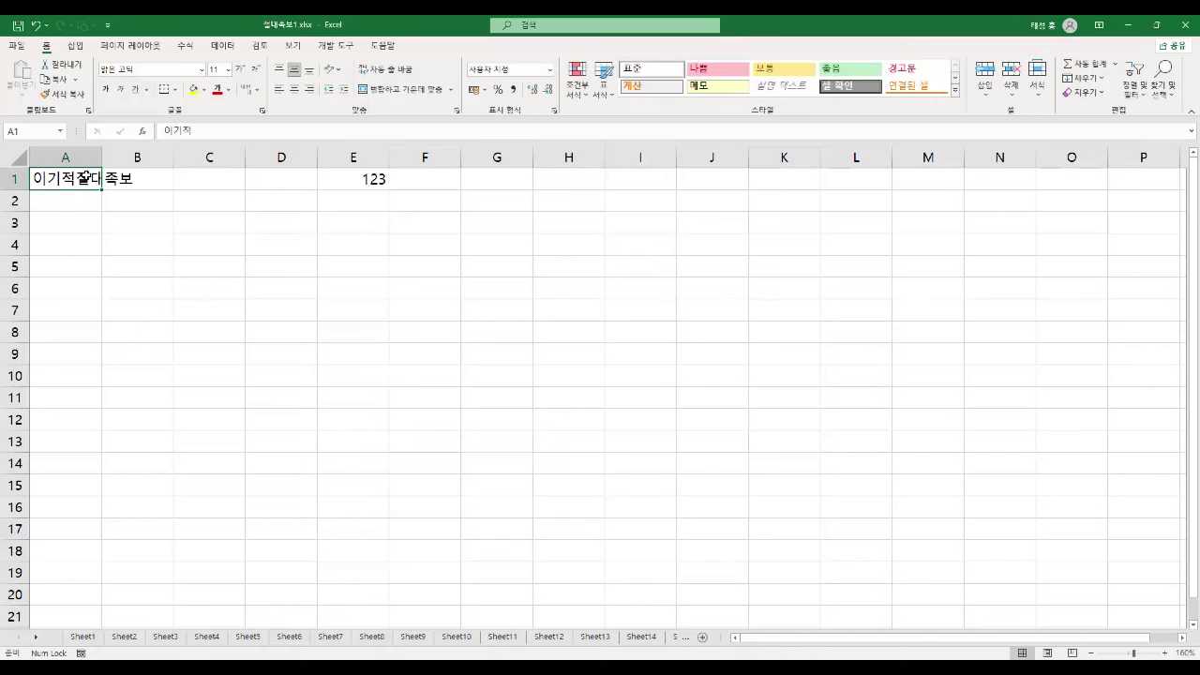
Open the cell format settings for E1 and replace its custom format code with [dbnum1]
{"action": "left_click", "coordinate": [364, 179]}
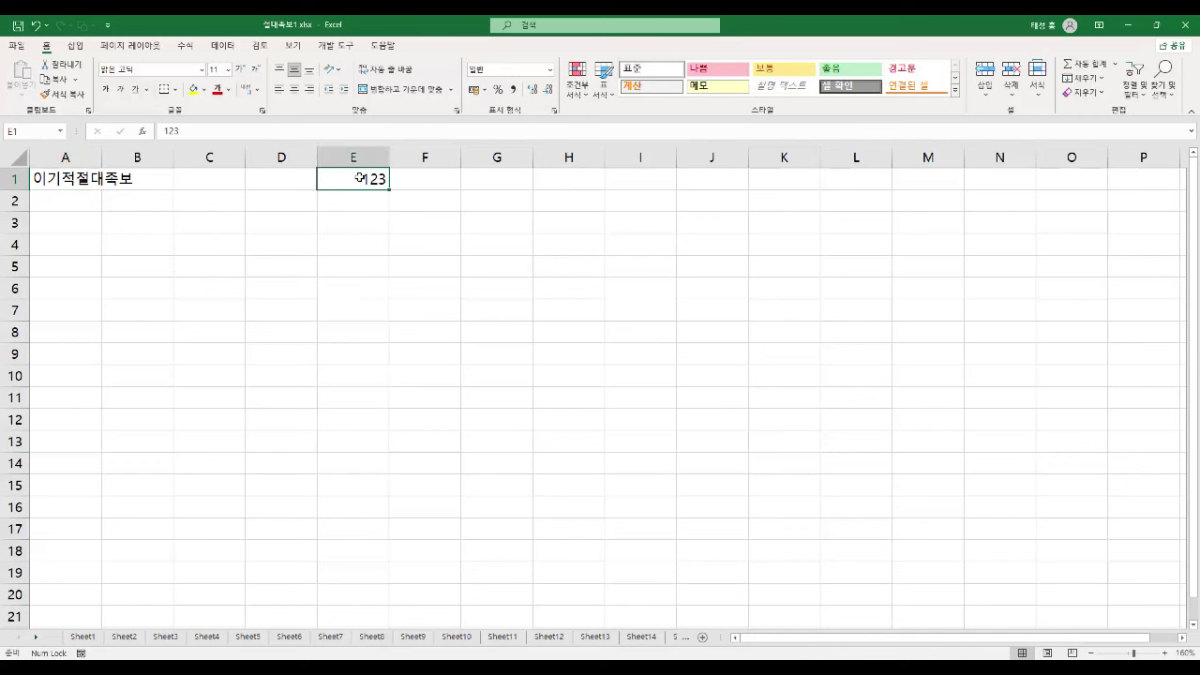
{"action": "right_click", "coordinate": [363, 179]}
{"action": "left_click", "coordinate": [422, 446]}
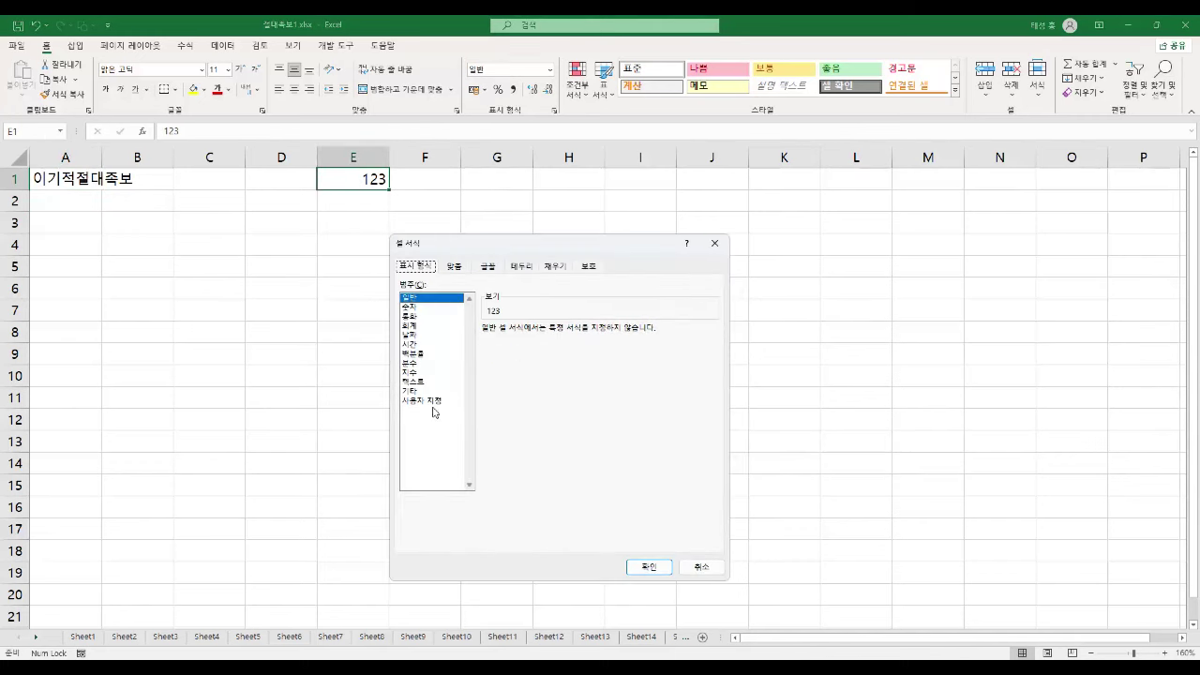
{"action": "left_click", "coordinate": [438, 403]}
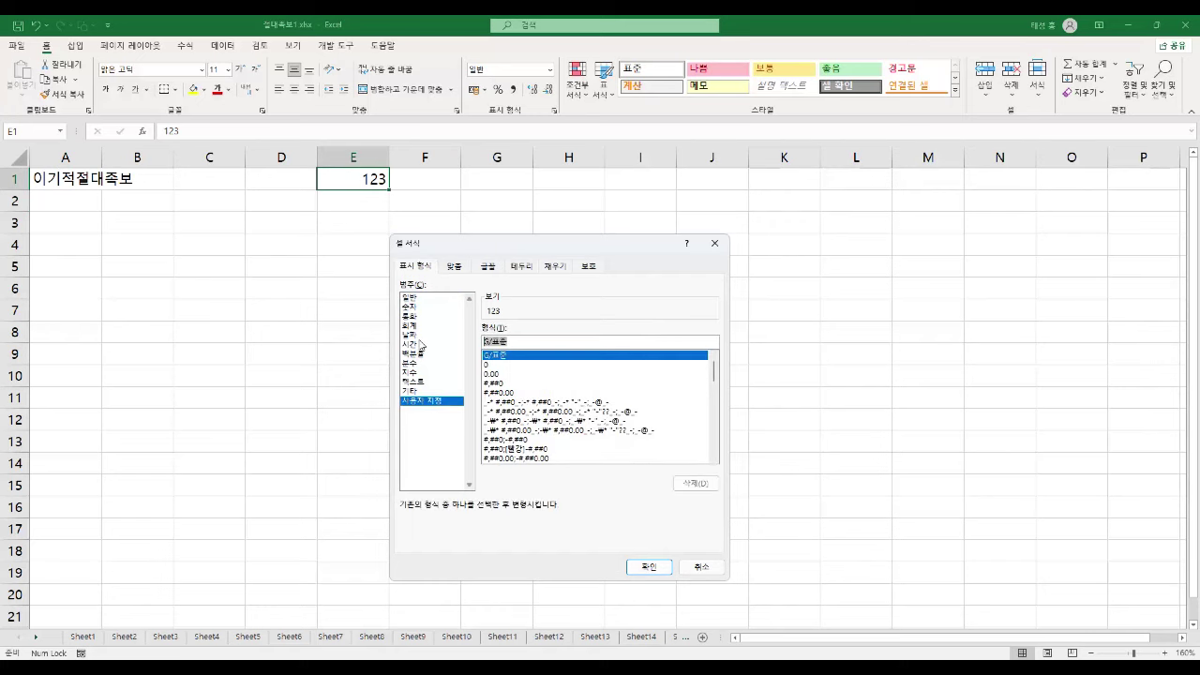
{"action": "key", "text": "BackSpace"}
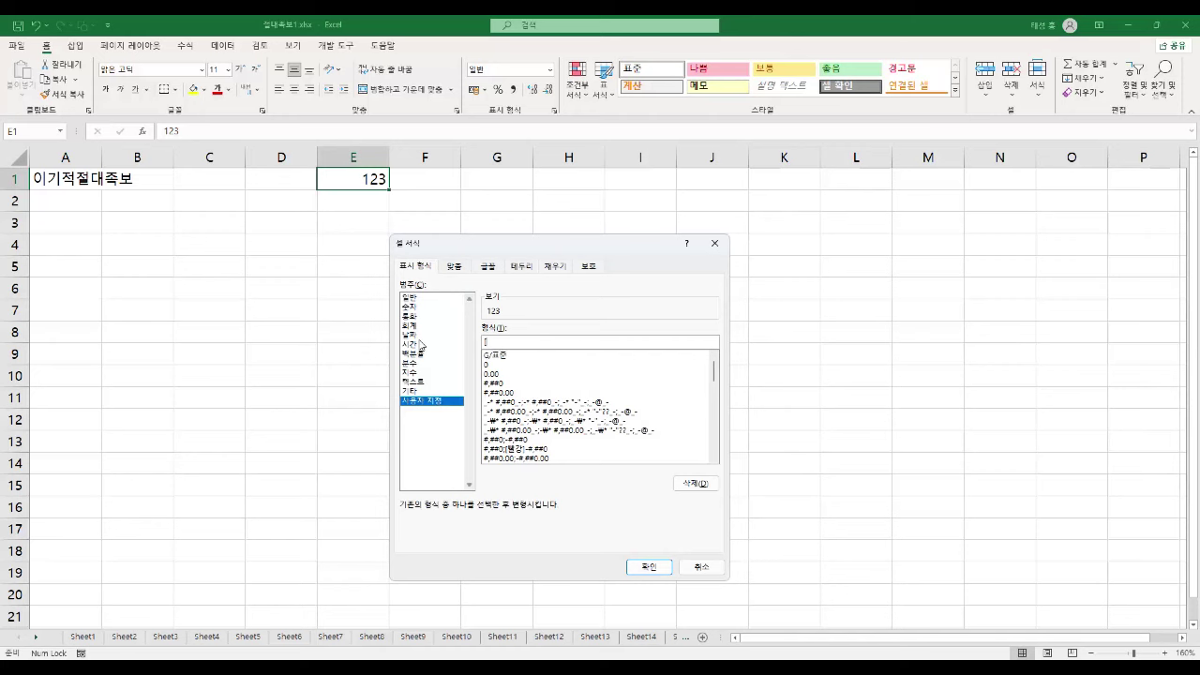
{"action": "type", "text": "[빨"}
{"action": "type", "text": "um"}
{"action": "type", "text": "1]"}
Change the custom format code for E1 to [dbnum2] and mark its preview
{"action": "type", "text": "2"}
{"action": "key", "text": "BackSpace"}
{"action": "key", "text": "BackSpace"}
{"action": "type", "text": "2]"}
{"action": "left_click_drag", "start_coordinate": [473, 300], "coordinate": [537, 323]}
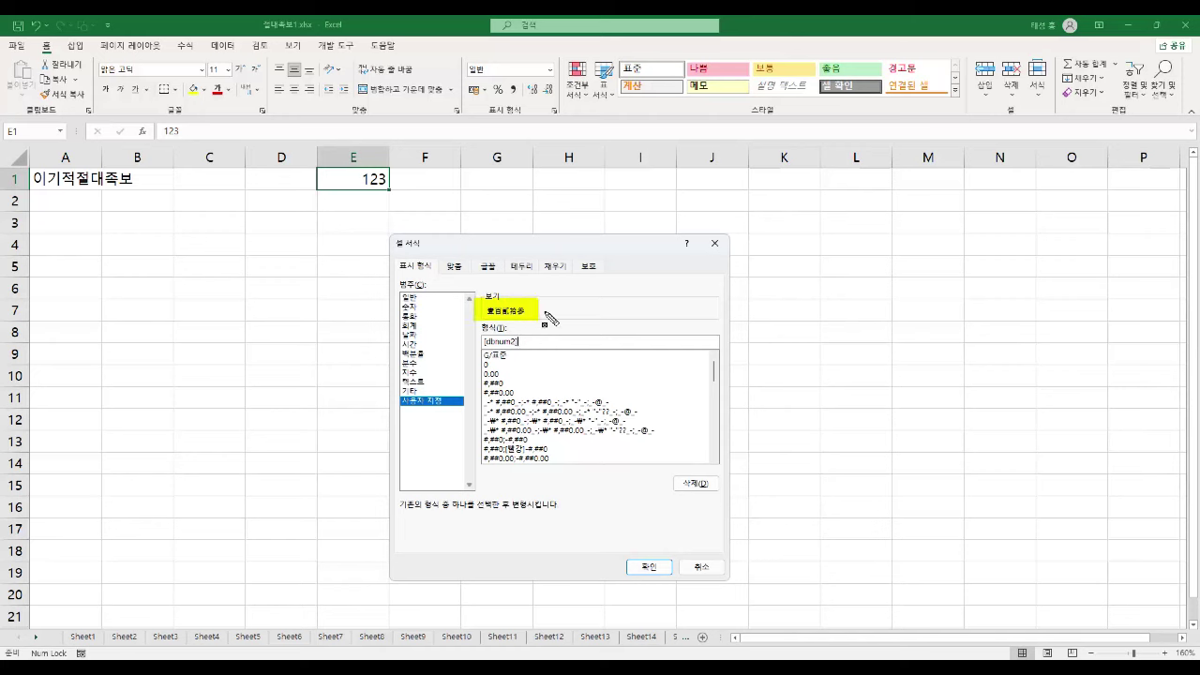